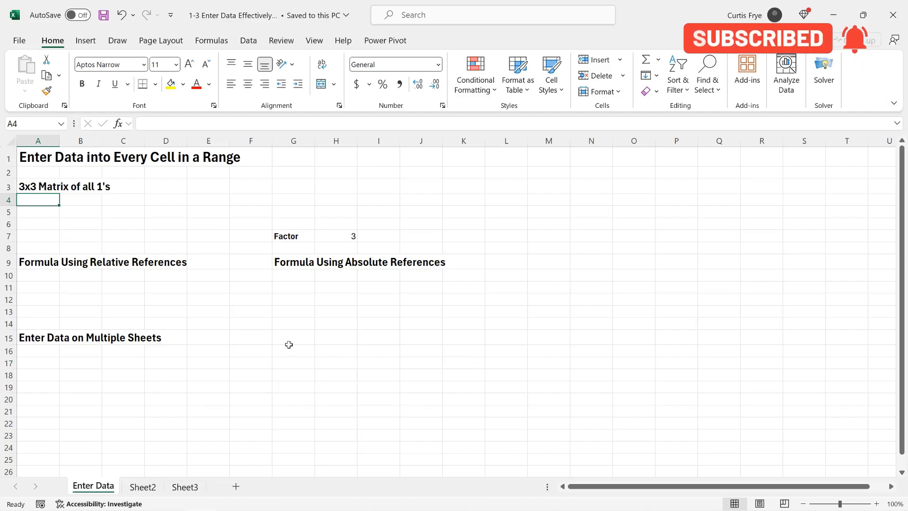
Fill every cell of A5:C7 with 1 in a single entry.
click(48, 216)
drag(48, 215, 119, 233)
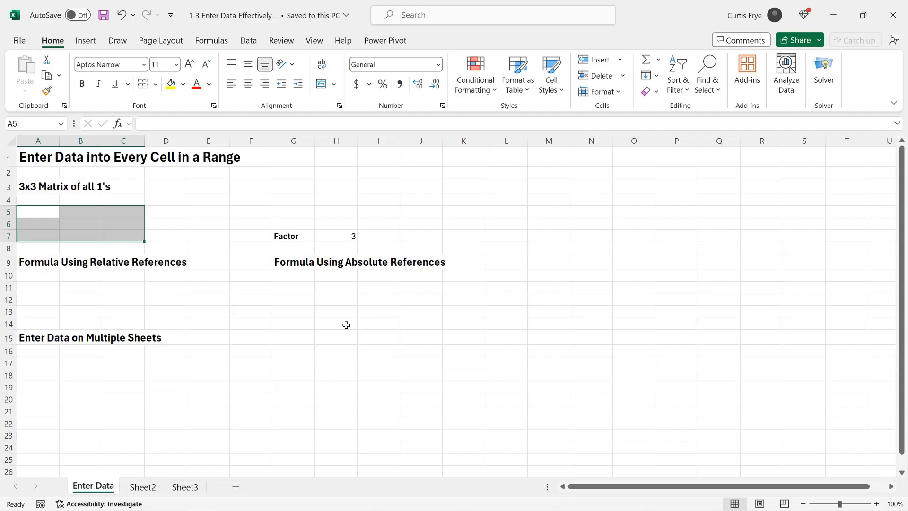
text(1)
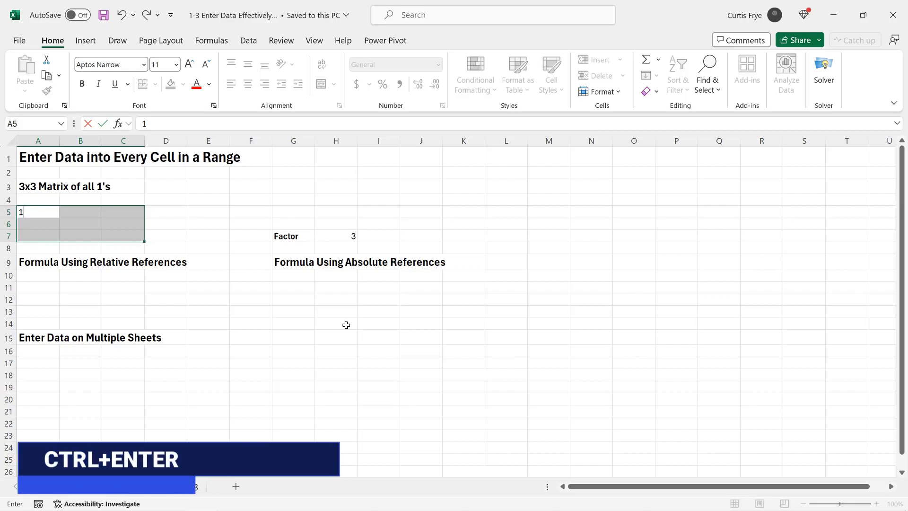
key(ctrl+Return)
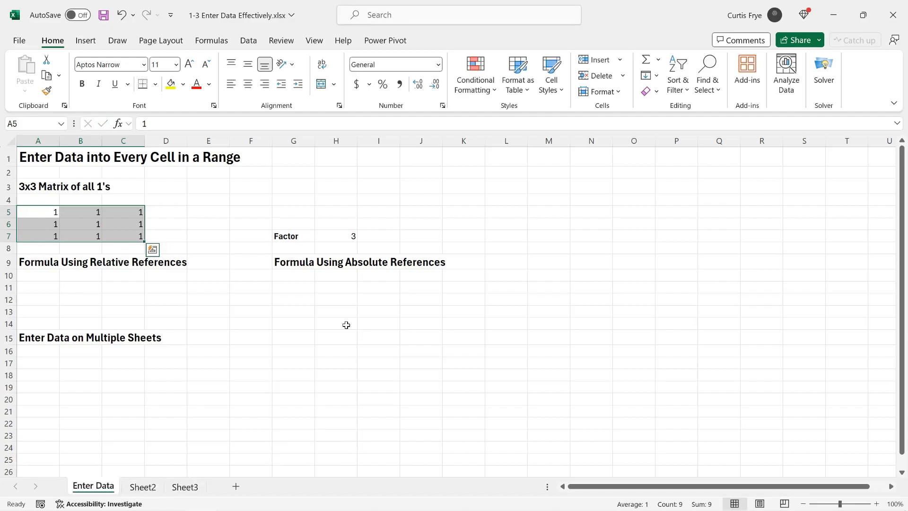
click(45, 212)
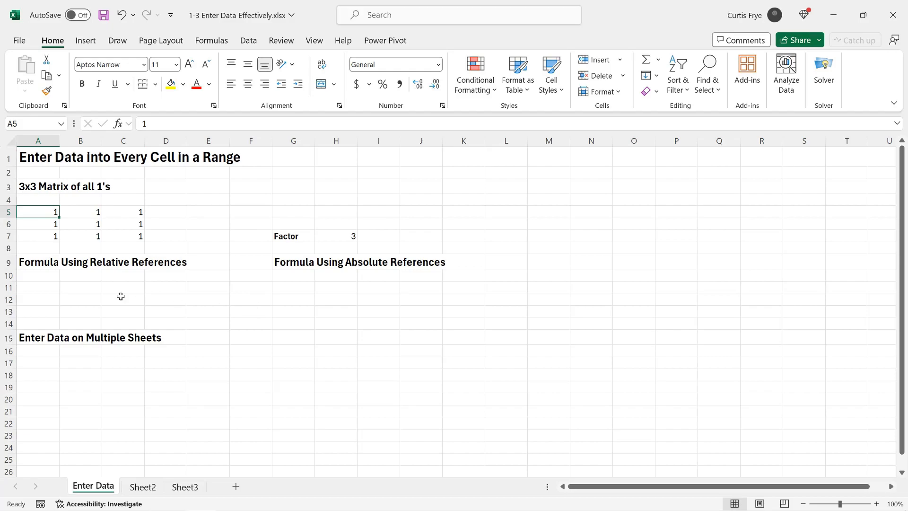
Enter the formula =A5 into all cells of A11:C13 at once, then inspect the copied references.
click(49, 287)
drag(49, 287, 122, 308)
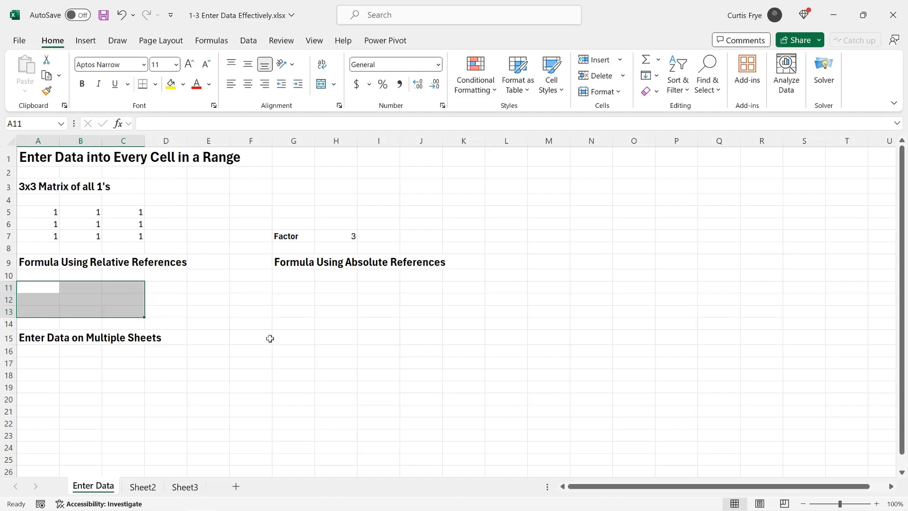
text(=)
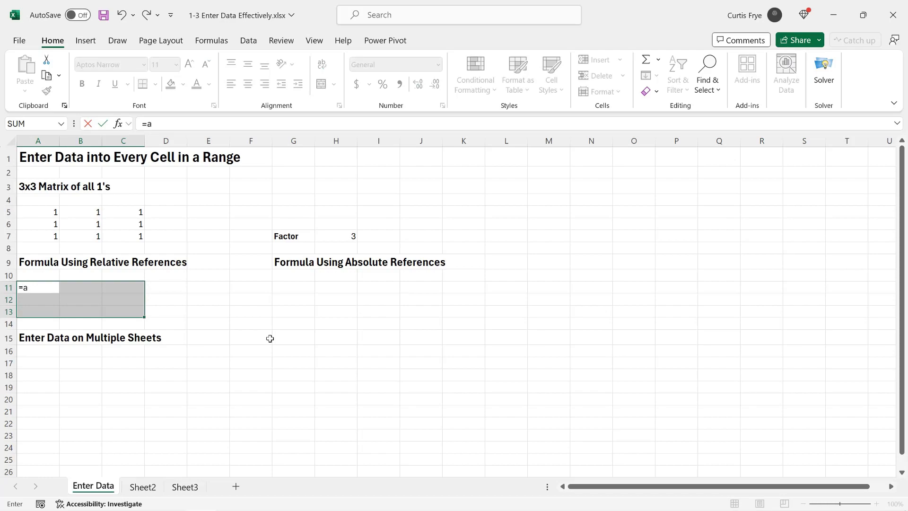
text(a5)
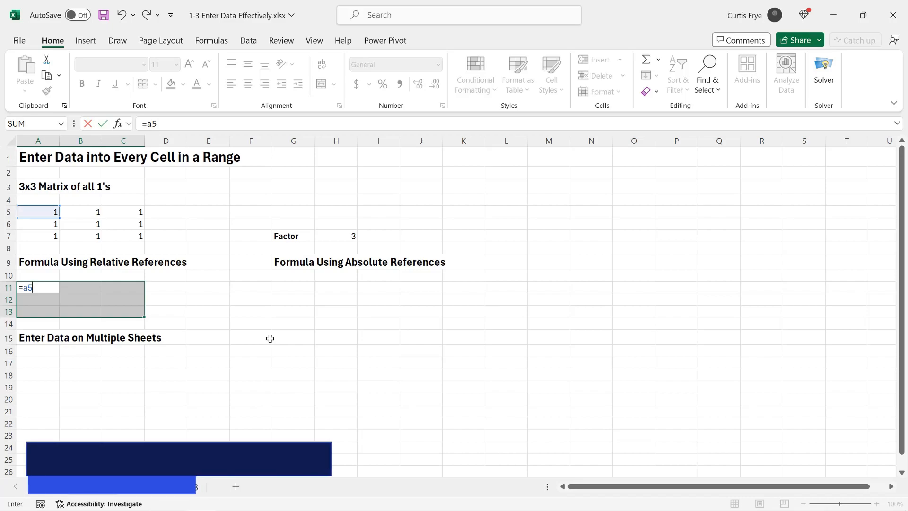
key(ctrl+Return)
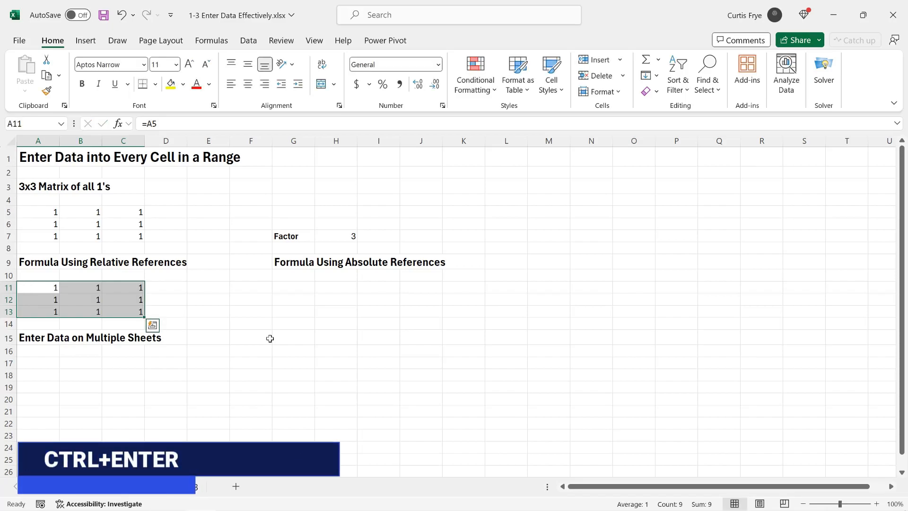
click(138, 300)
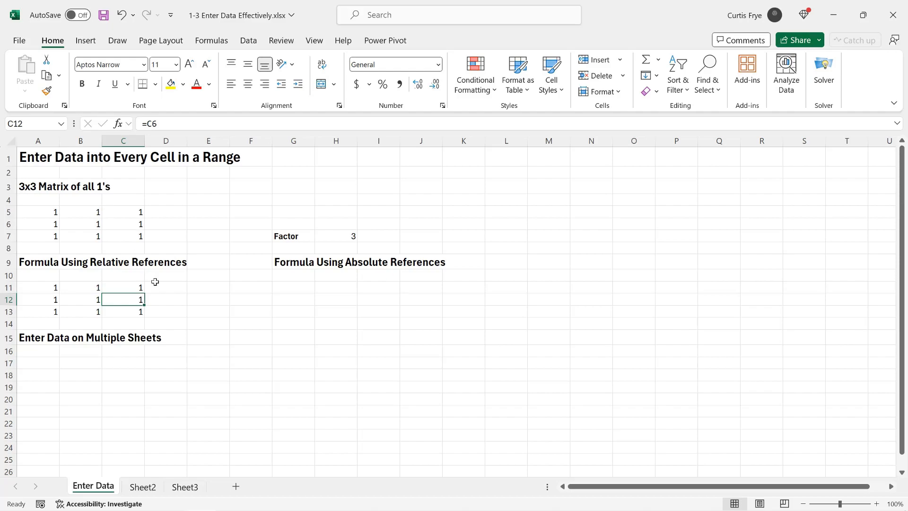
click(51, 286)
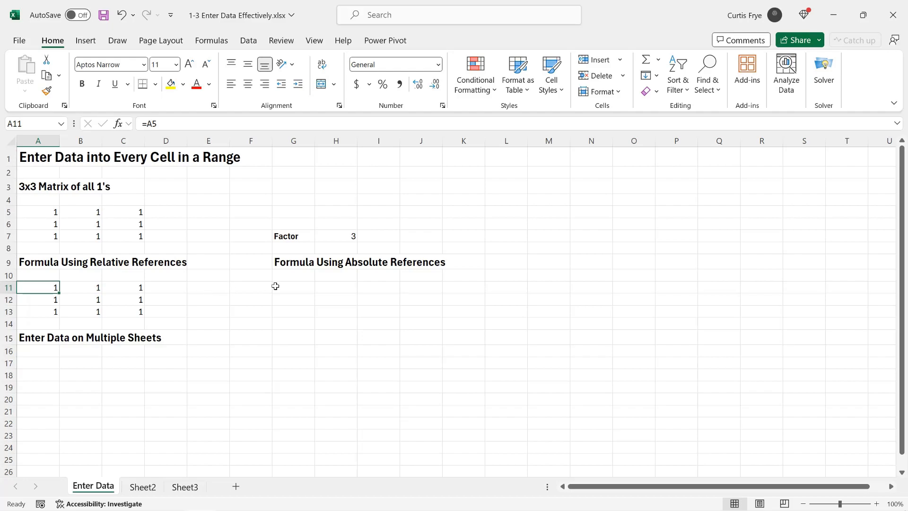
Enter the formula =A11*H7 into all cells of G11:I13 at once.
click(290, 289)
drag(289, 289, 379, 312)
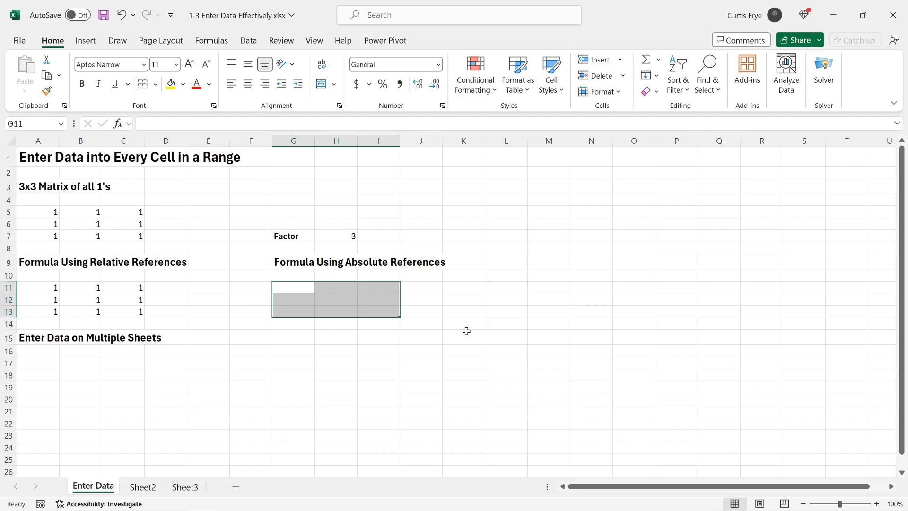
text(=)
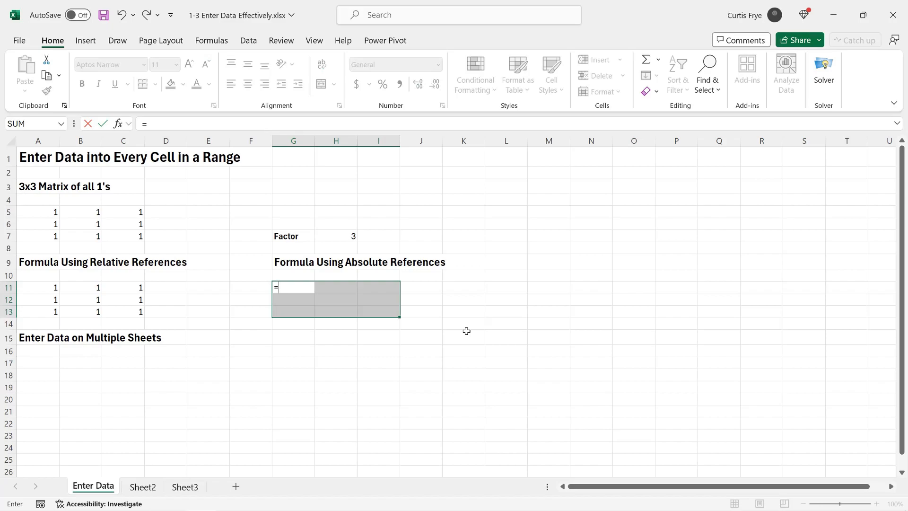
text(a11)
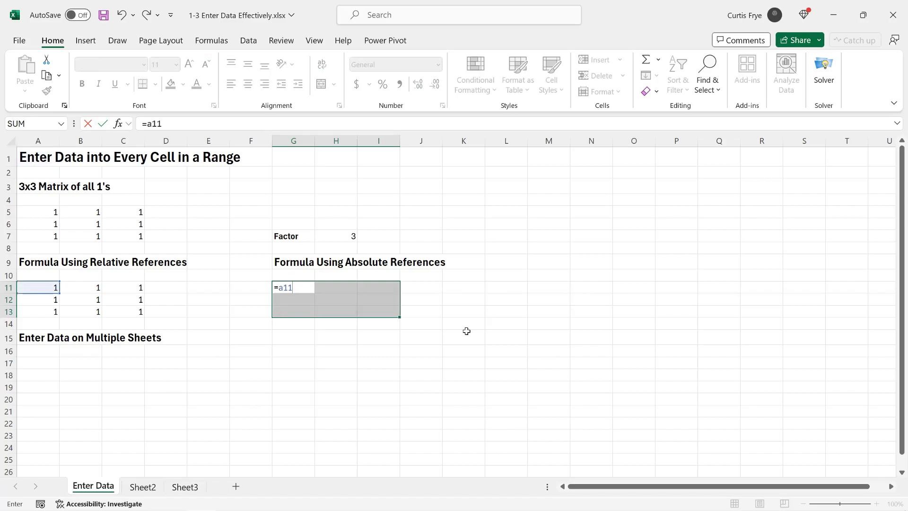
text(*h7)
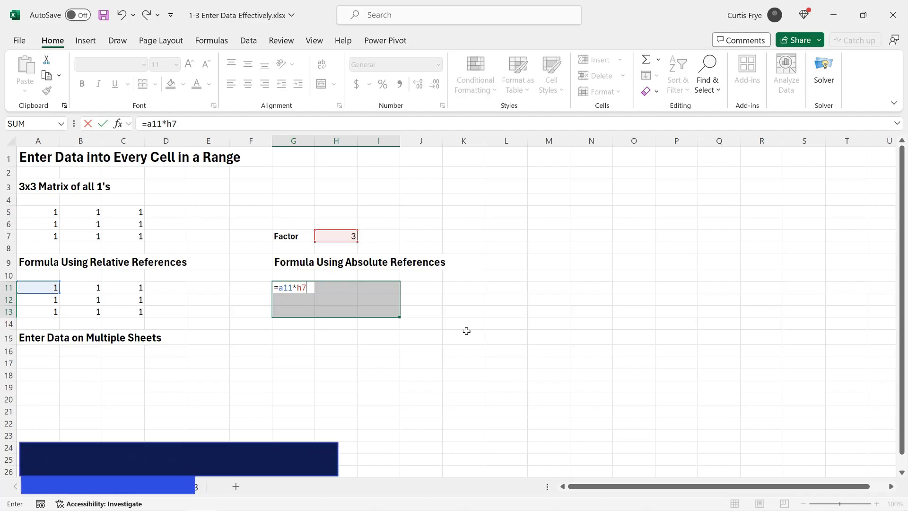
key(ctrl+Return)
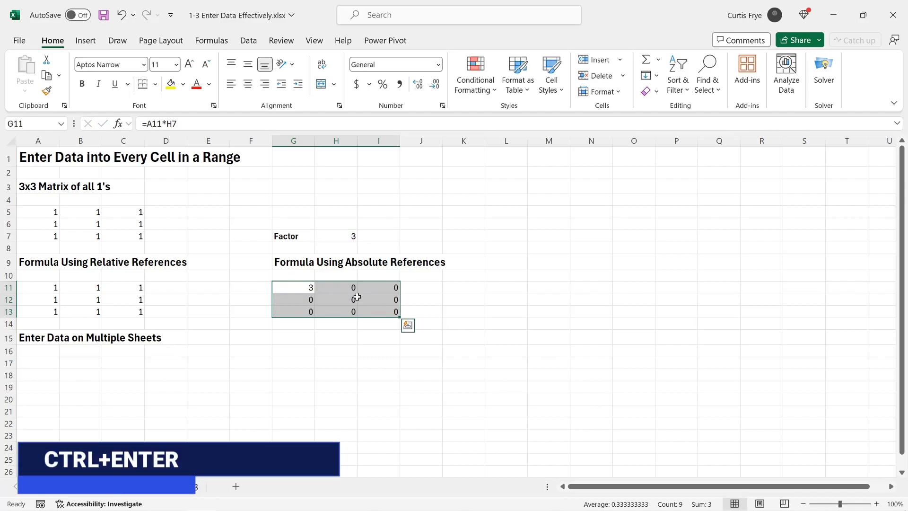
Make the H7 reference absolute and re-enter =A11*$H$7 into all cells of G11:I13, then inspect a result cell.
click(292, 289)
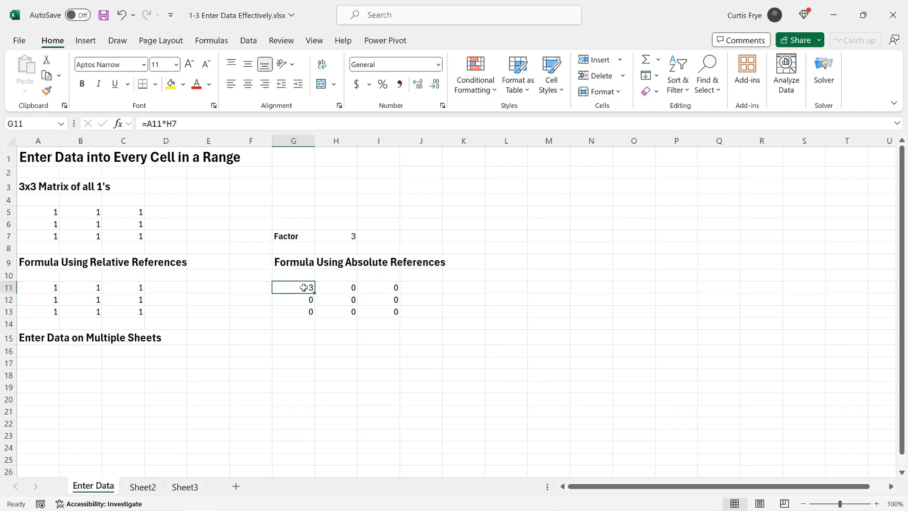
drag(302, 287, 377, 312)
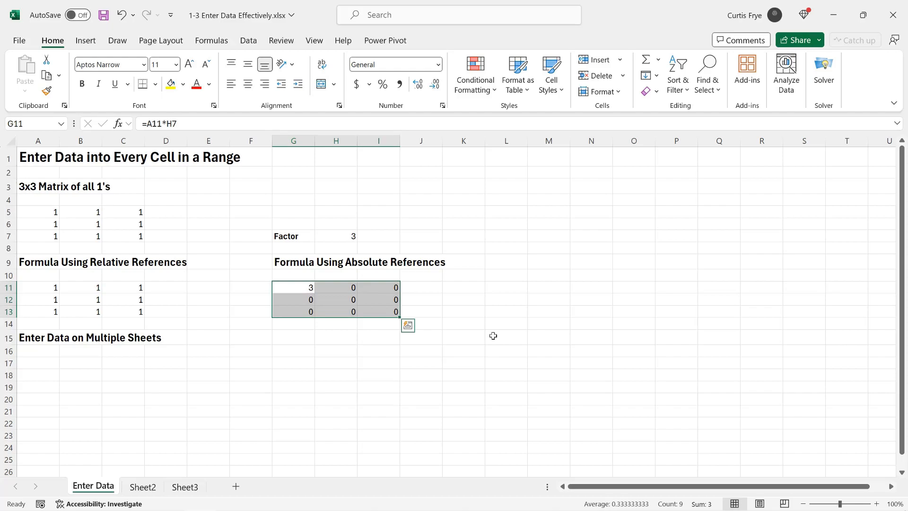
click(172, 123)
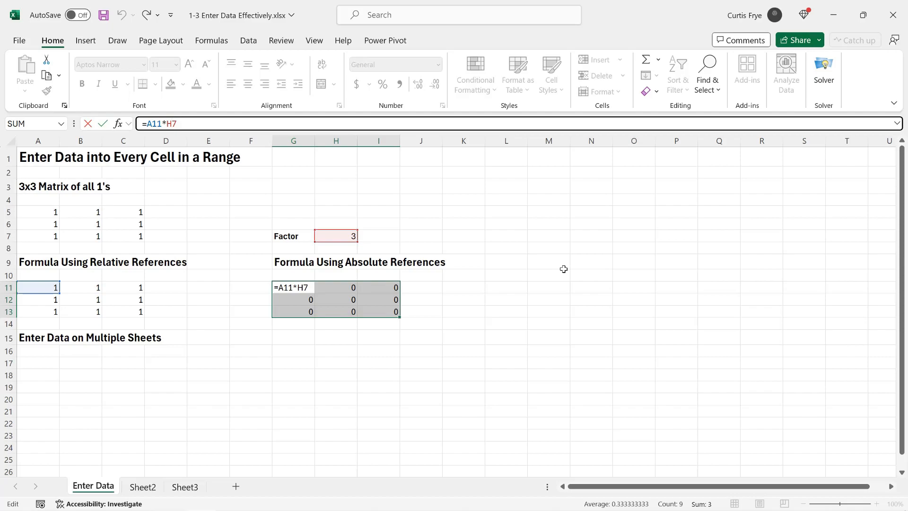
key(F4)
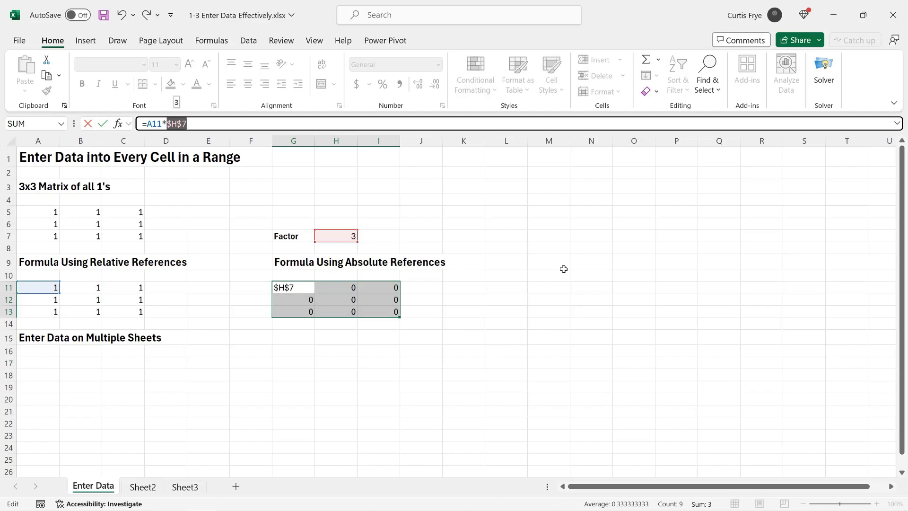
key(F4)
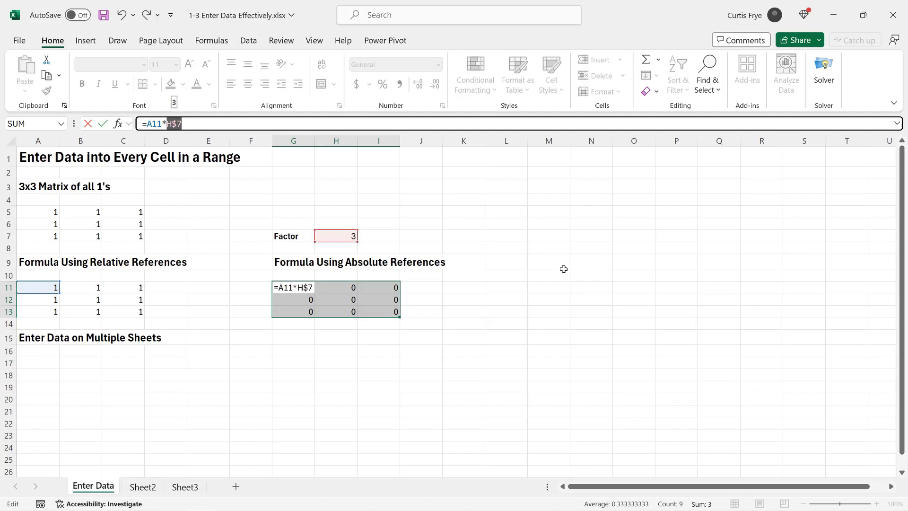
key(F4)
key(F4)
key(F4)
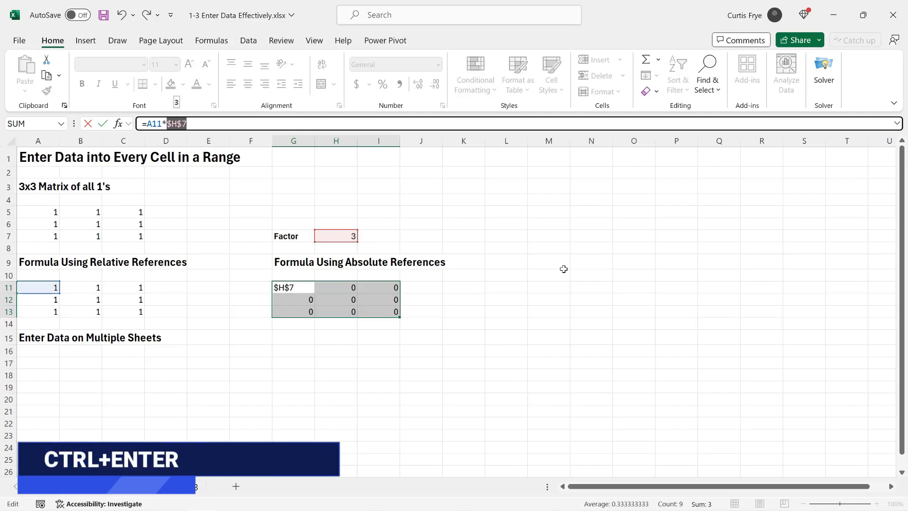
key(ctrl+Return)
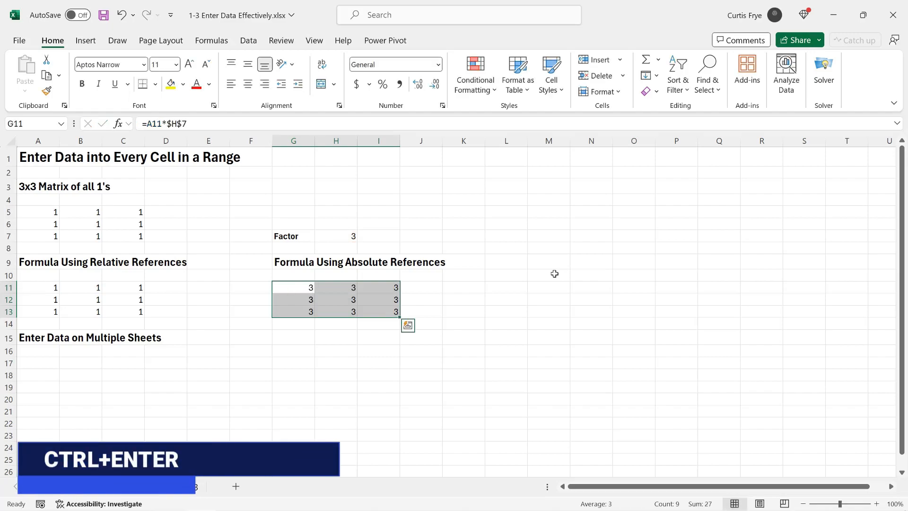
click(386, 299)
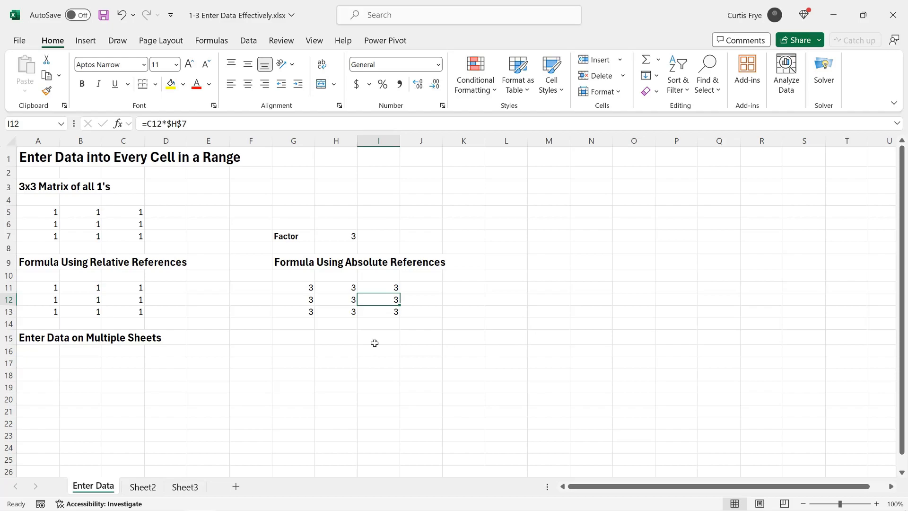
Group Sheet2 with the current sheet and fill A17:C19 with 1 on both sheets, then check Sheet2.
drag(39, 364, 127, 384)
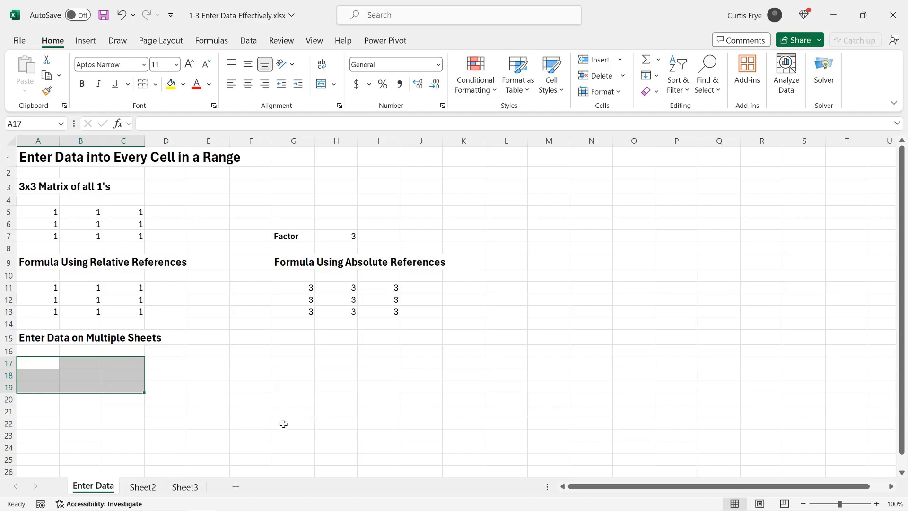
ctrl+click(153, 490)
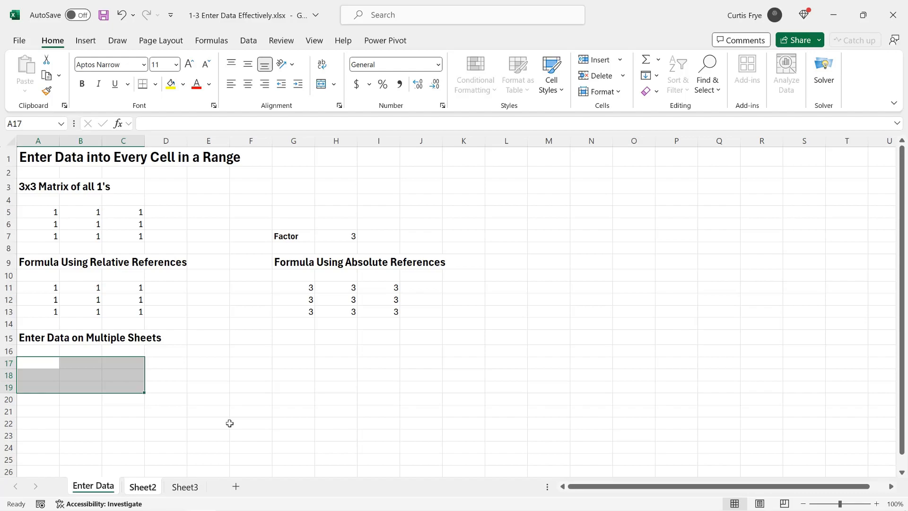
text(1)
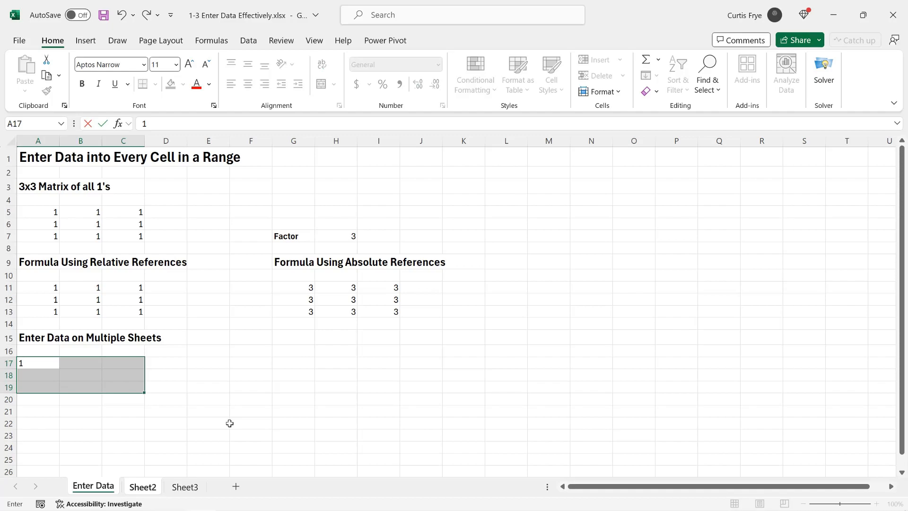
key(ctrl+Return)
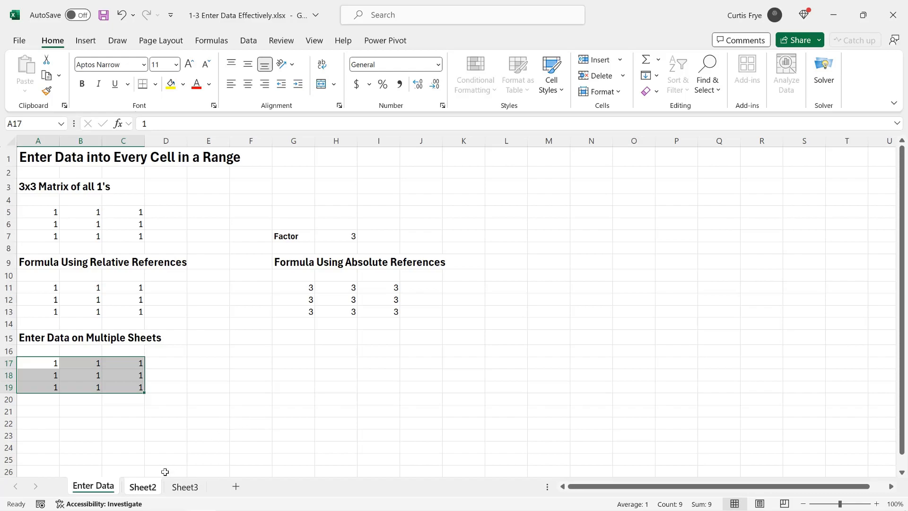
click(154, 488)
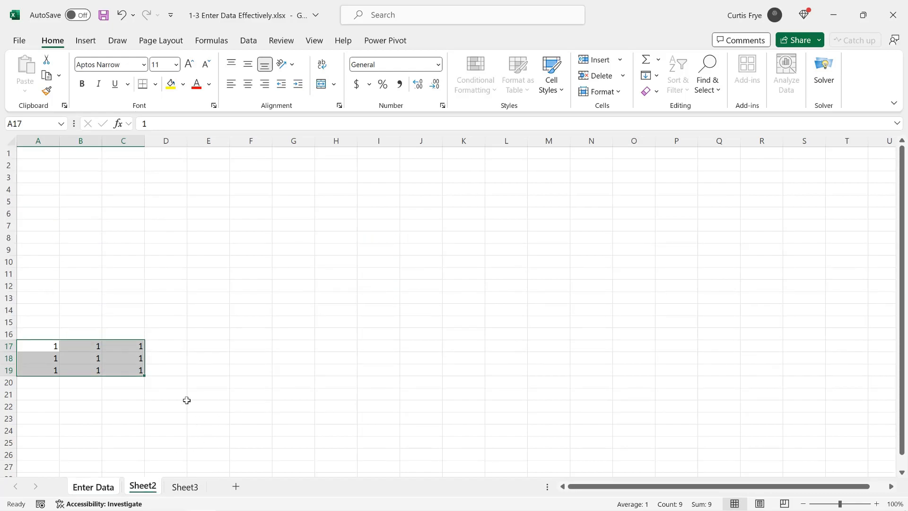
click(44, 344)
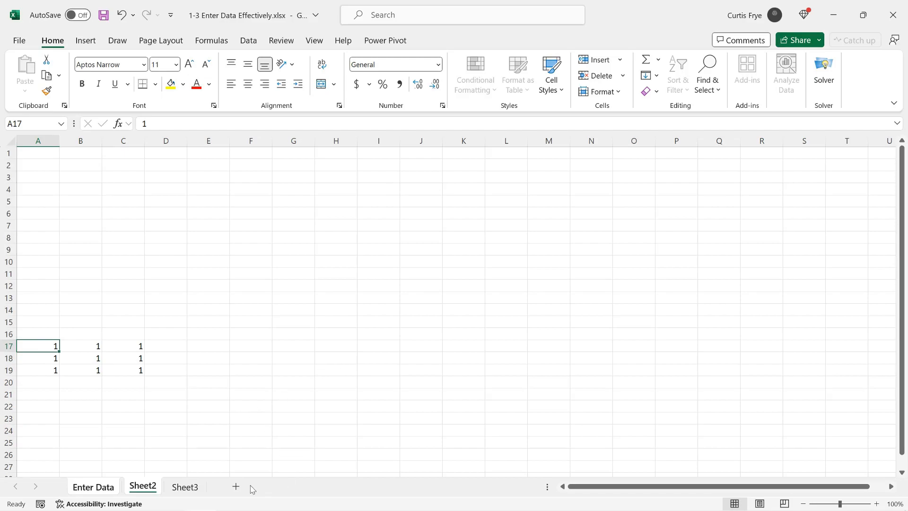
On Sheet3, enter the first name from A4 into B4 under First Name.
click(185, 488)
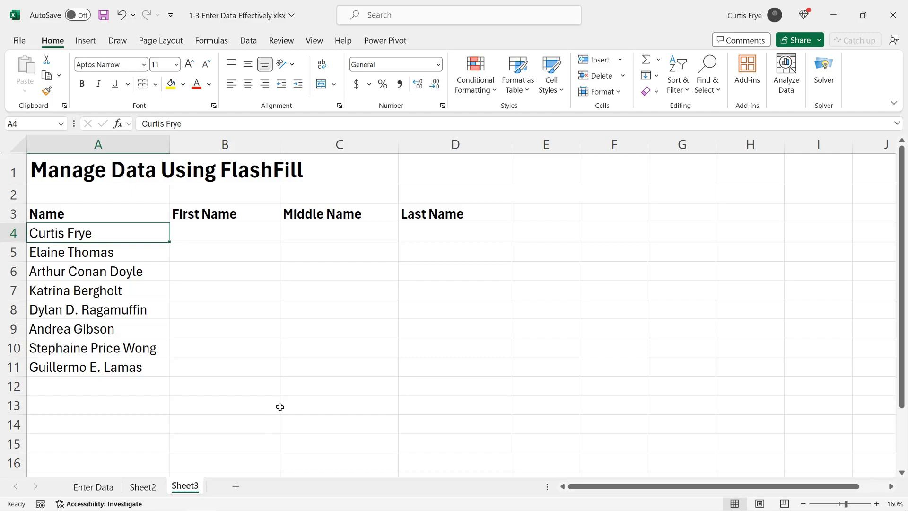
click(224, 238)
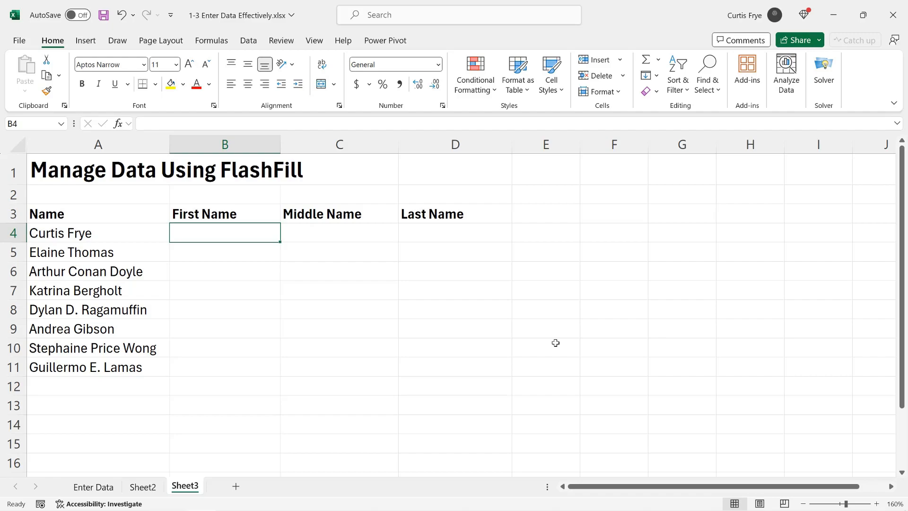
text(Curtis)
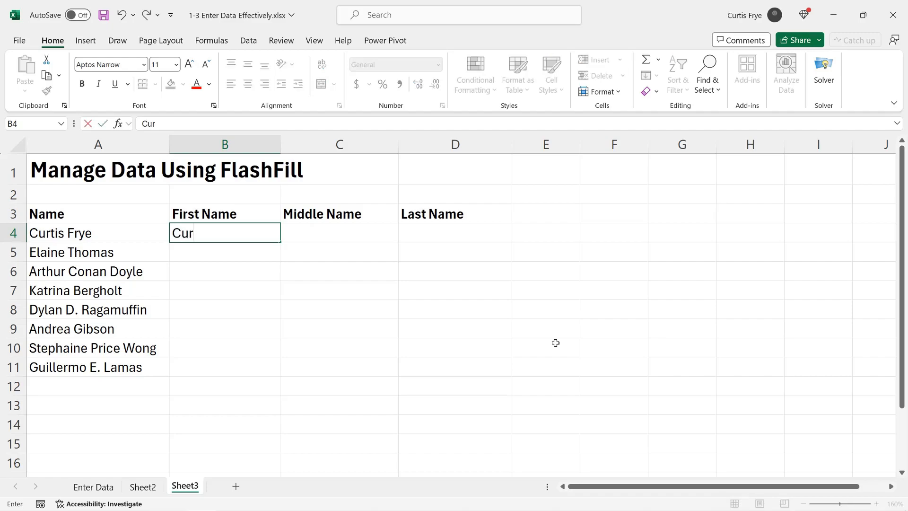
key(Return)
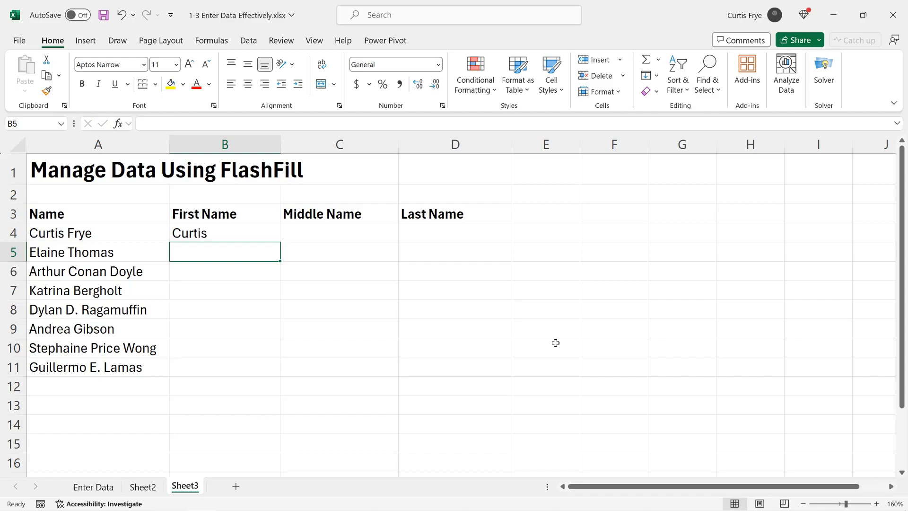
Start the next first name in B5 and accept the Flash Fill suggestions for the remaining first names.
text(Elaine)
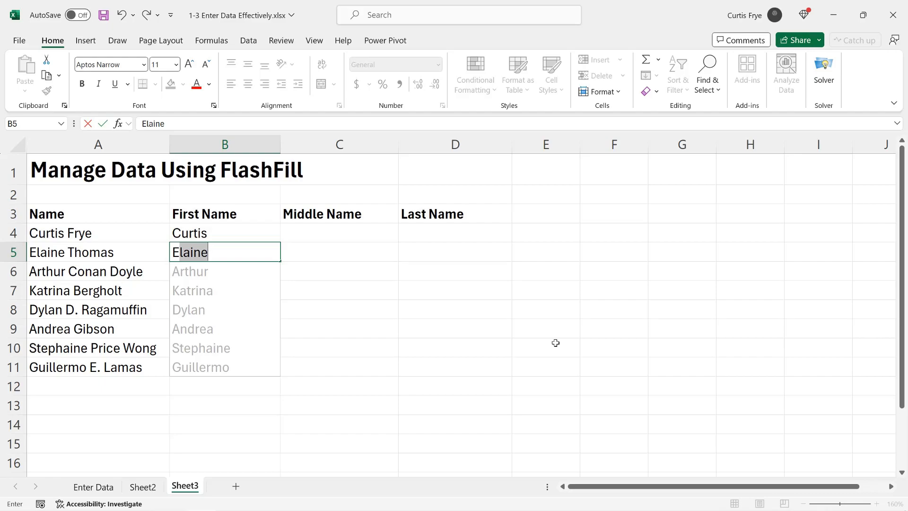
key(Return)
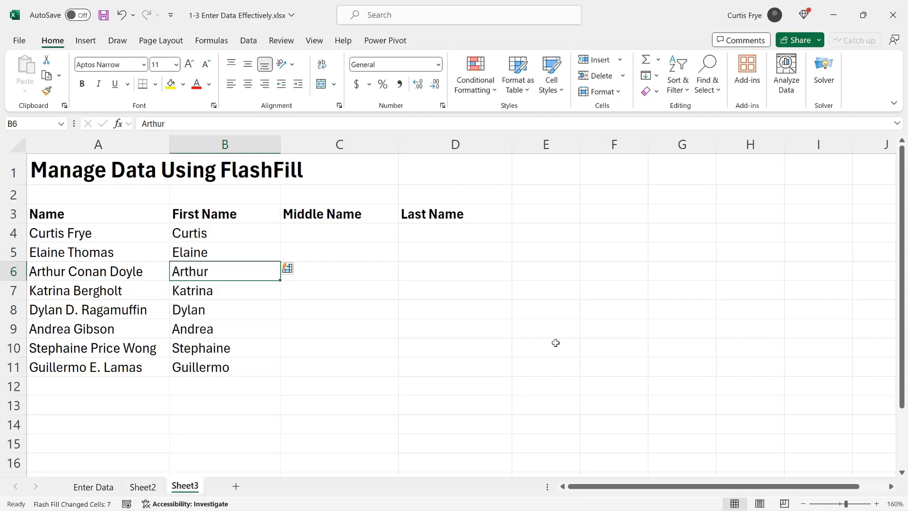
Enter the last names Frye in D4 and Thomas in D5, accepting the Flash Fill suggestions for the remaining last names.
click(462, 243)
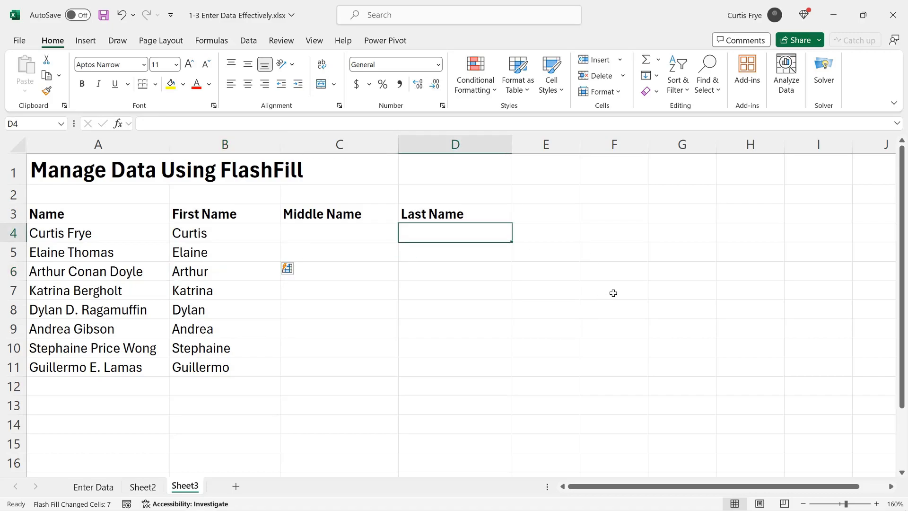
key(Return)
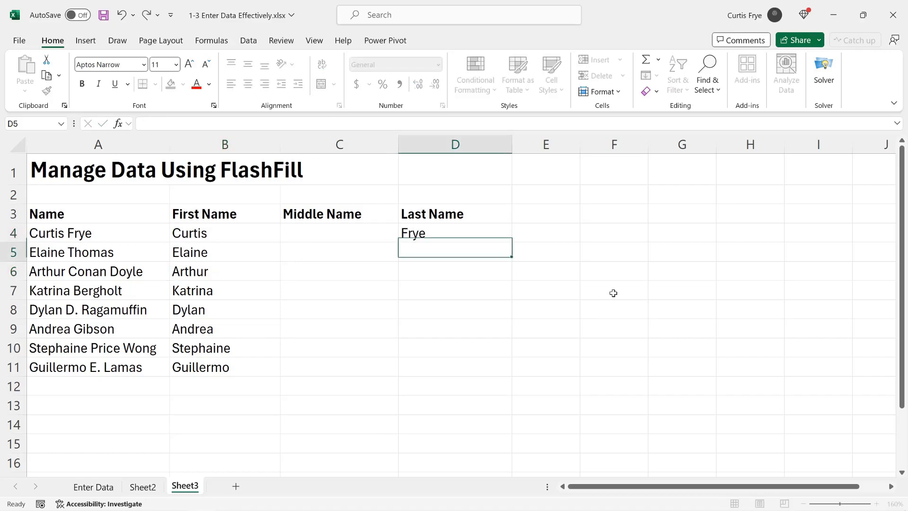
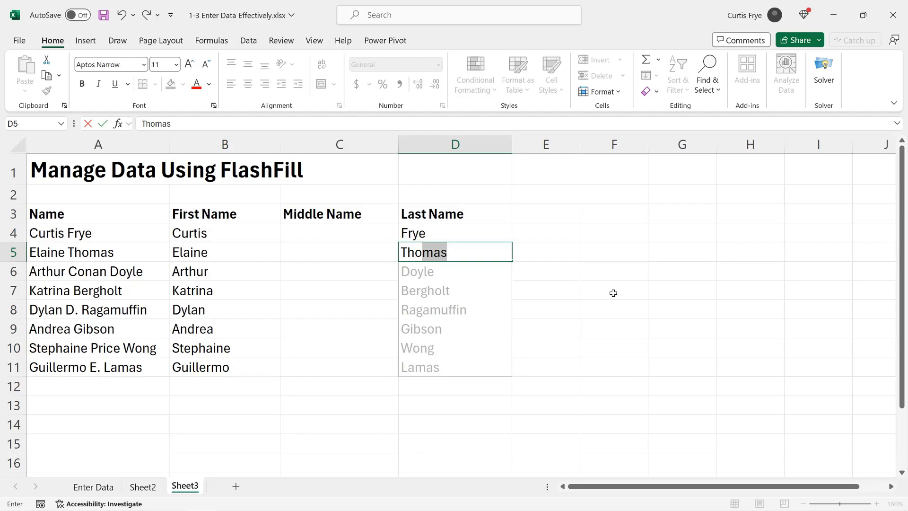
key(Return)
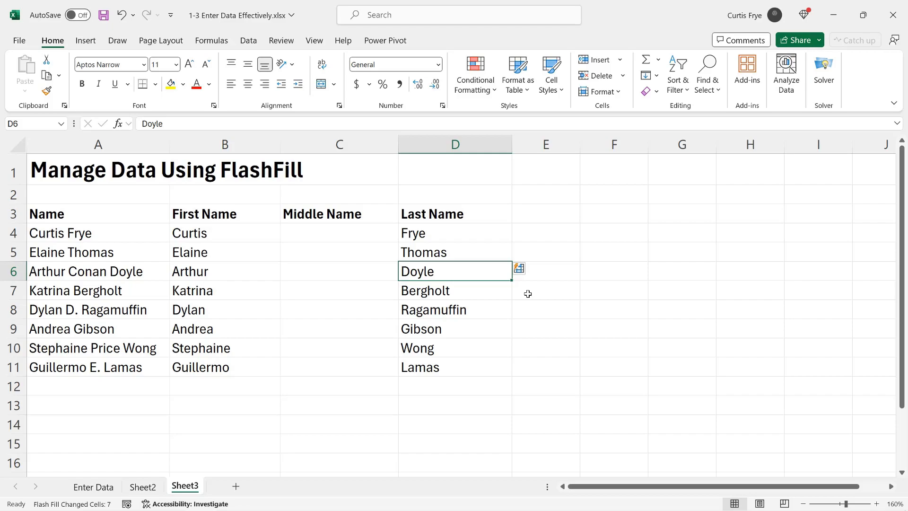
Examine the Flash Fill command among the Fill options.
click(657, 77)
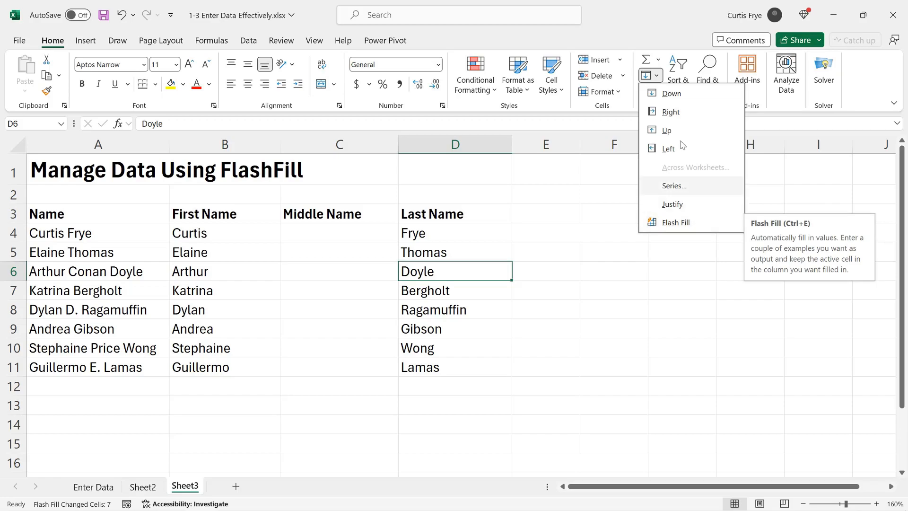
click(642, 23)
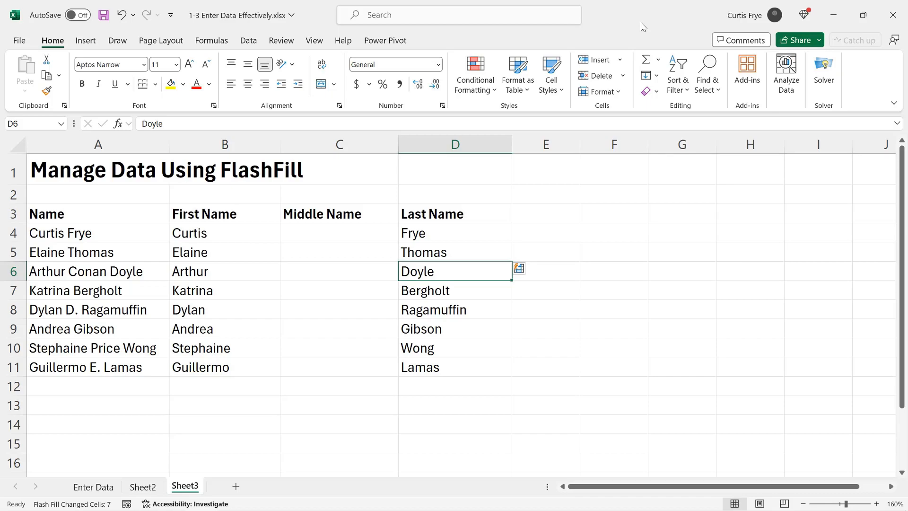
Examine the Automatically Flash Fill and AutoComplete editing options in Excel's Advanced options and cancel the dialog.
click(20, 43)
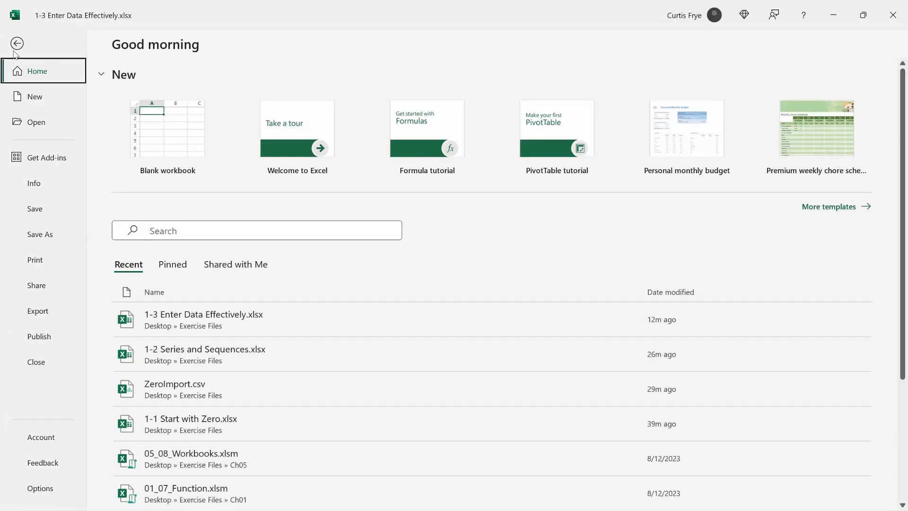
click(42, 488)
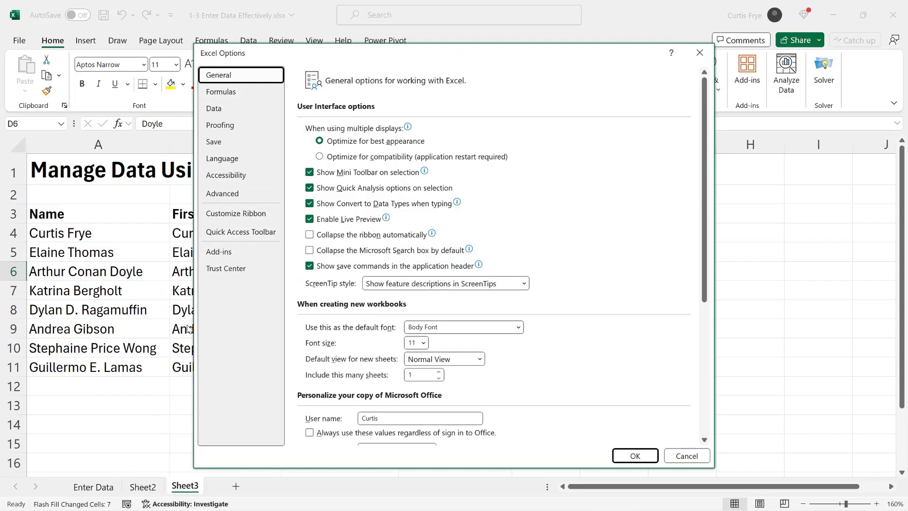
click(244, 196)
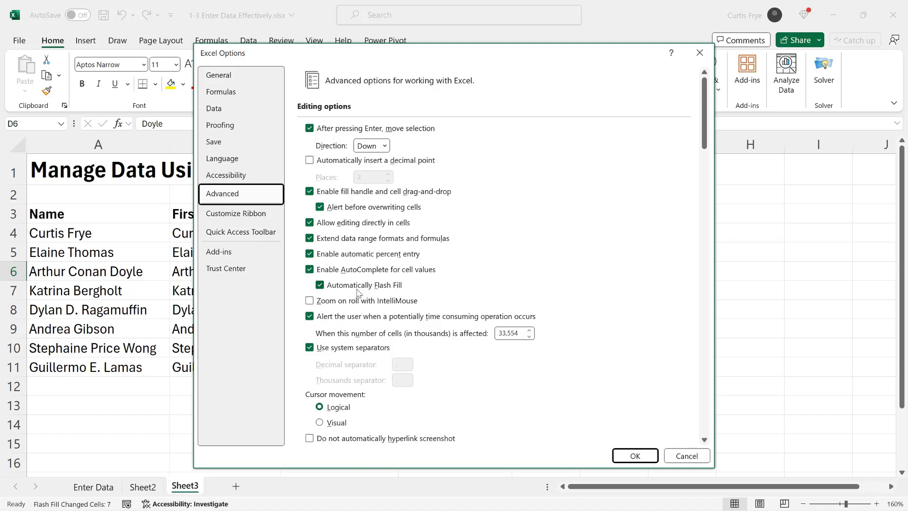
click(321, 287)
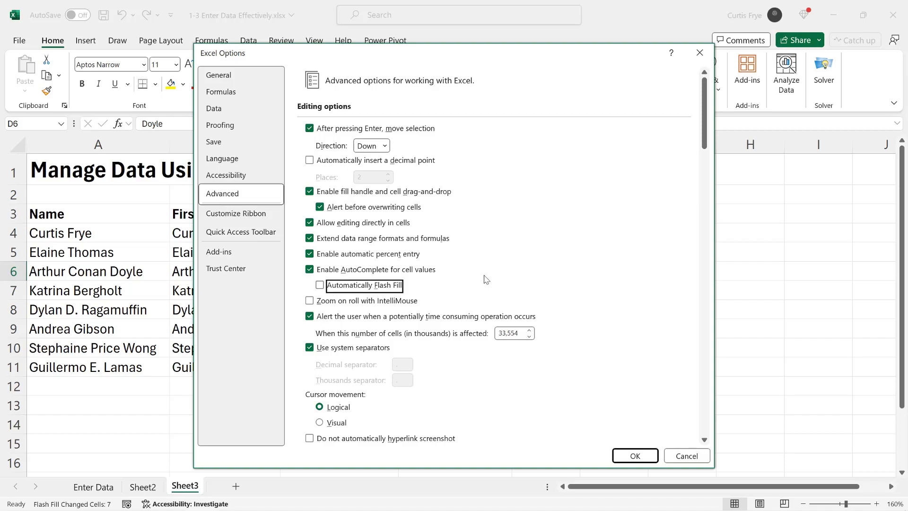
click(310, 270)
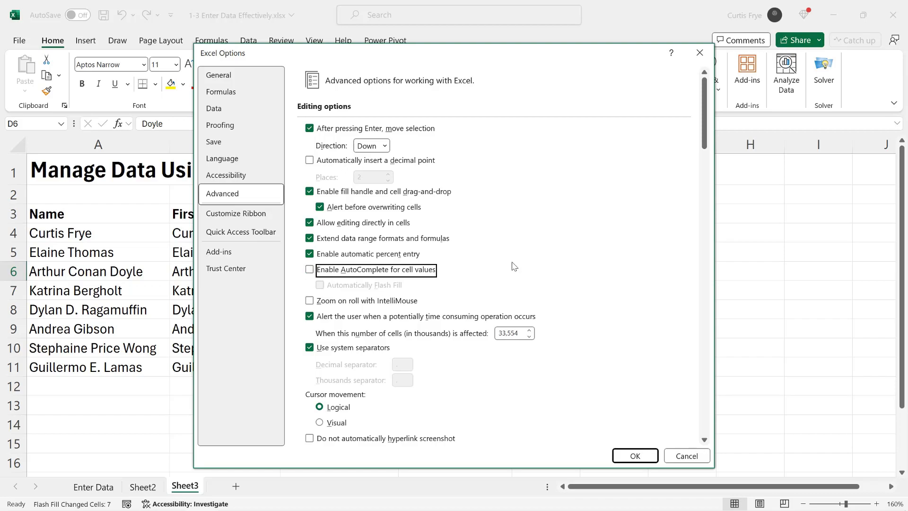
click(310, 270)
click(320, 286)
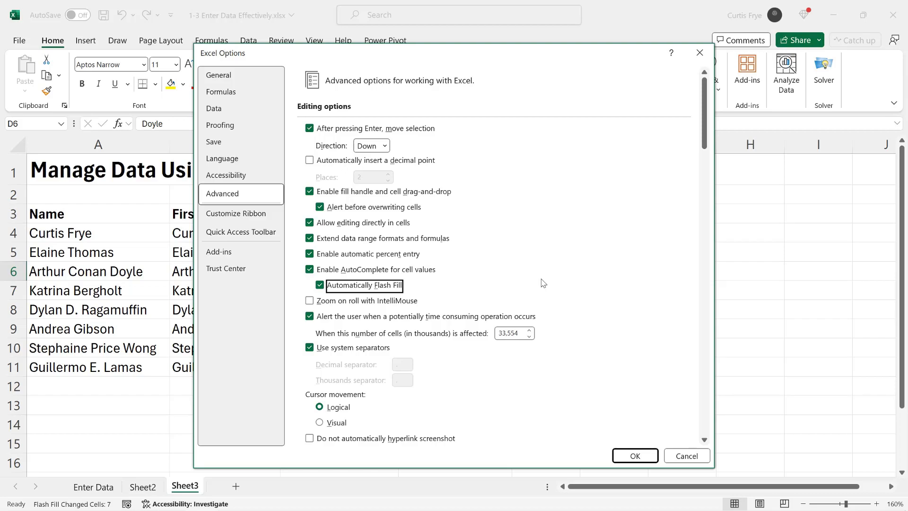
click(686, 455)
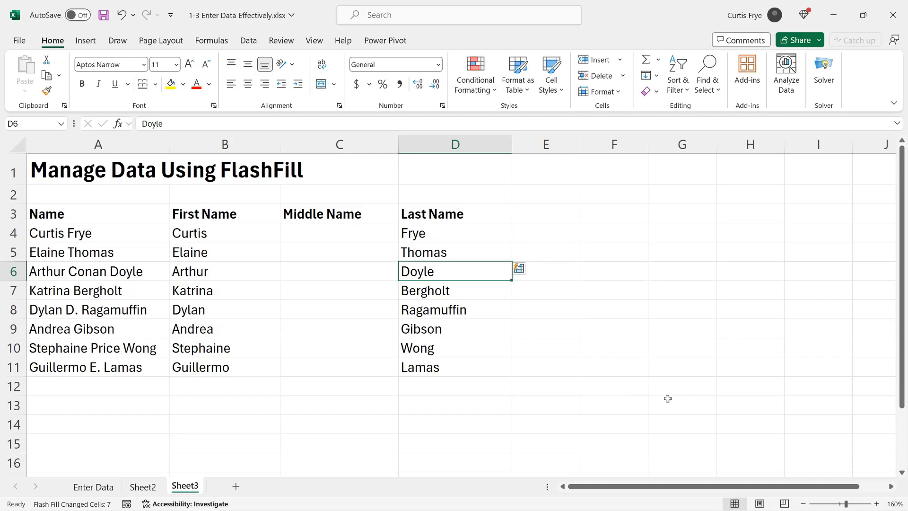
Enter the middle names Conan in C6 and D. in C8.
click(356, 271)
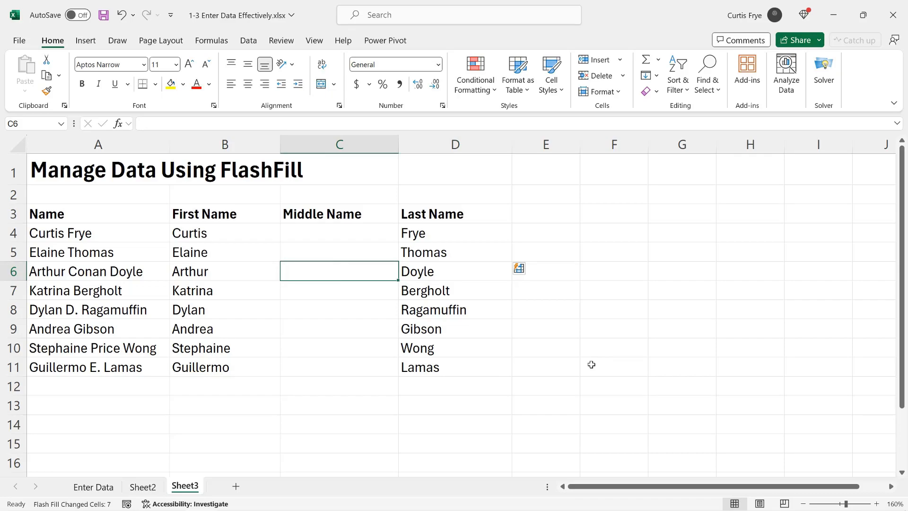
text(Conan)
key(Return)
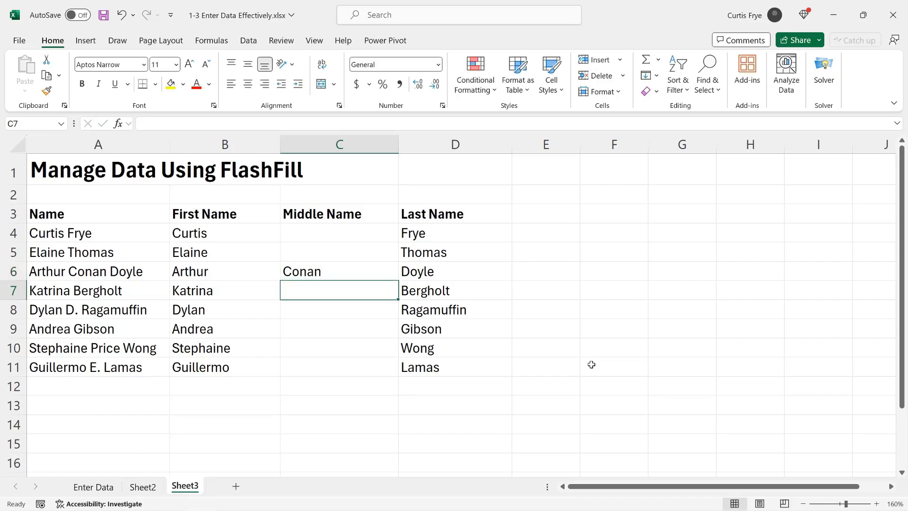
click(362, 316)
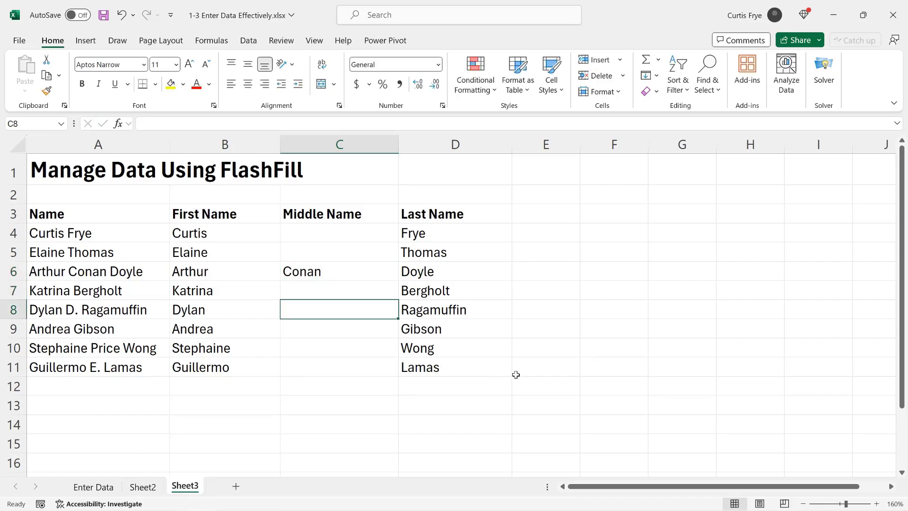
text(D.)
key(Return)
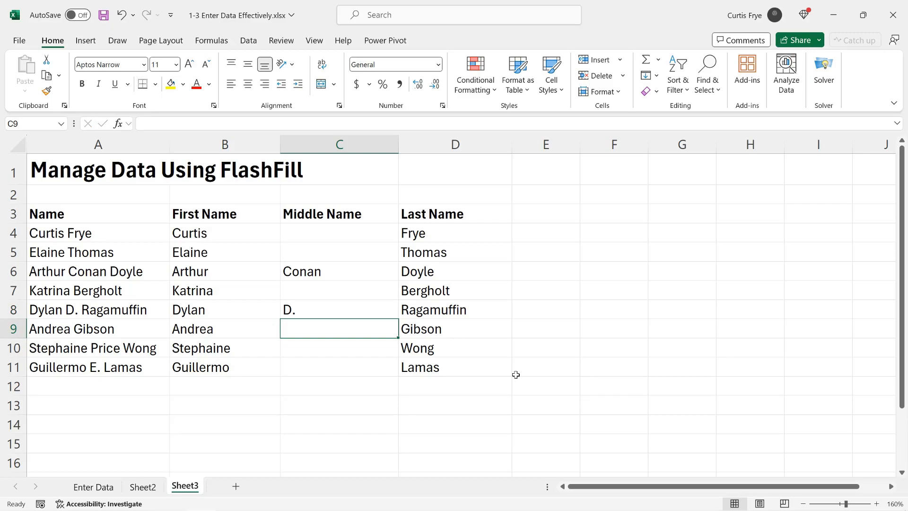
Clear the middle-name entries from C8 and C6.
key(Up)
key(Delete)
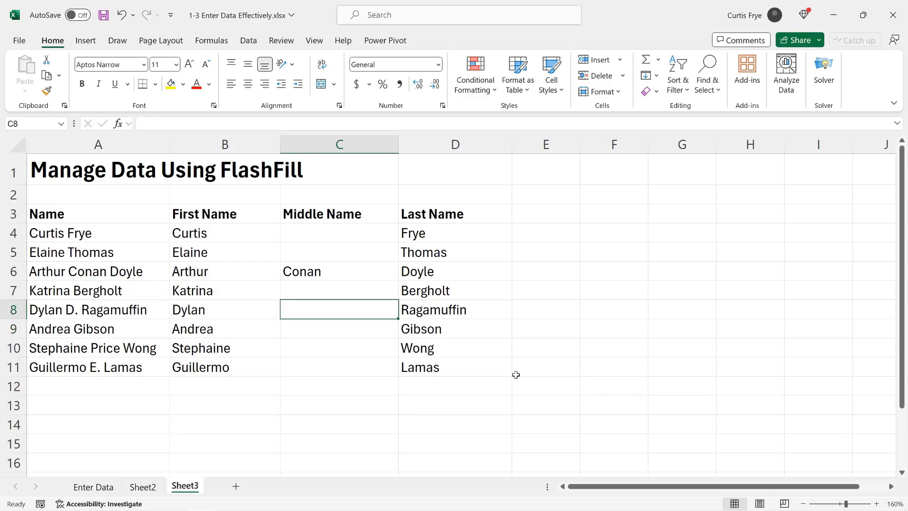
click(376, 278)
key(Delete)
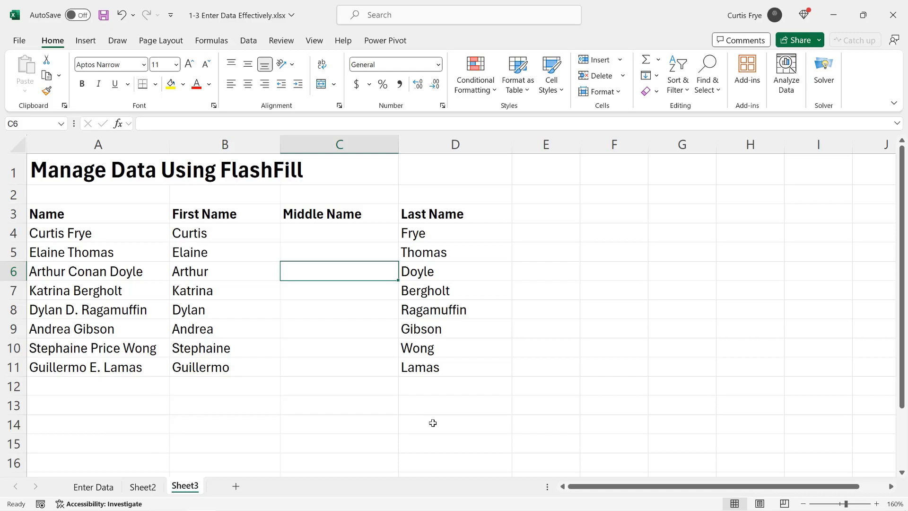
In C6, enter the formula =TEXTAFTER(A6," ") to return the text after the first space.
text(=)
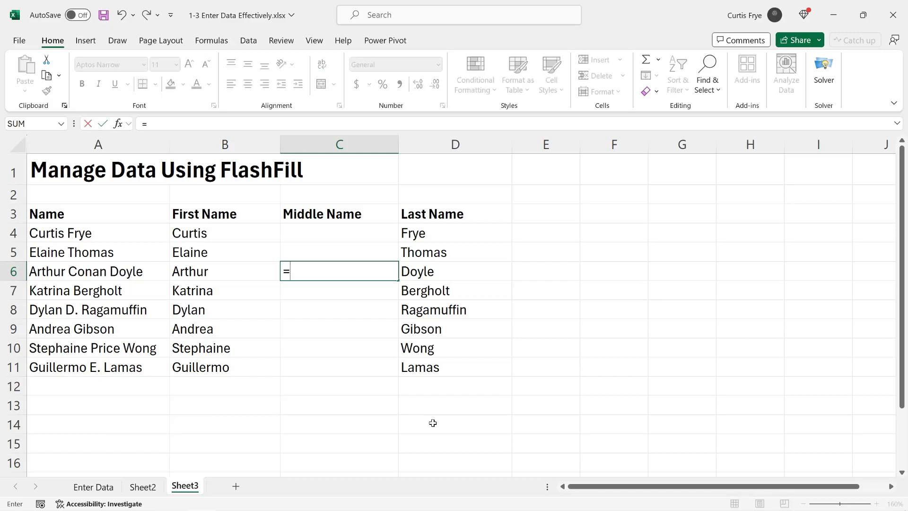
text(texta)
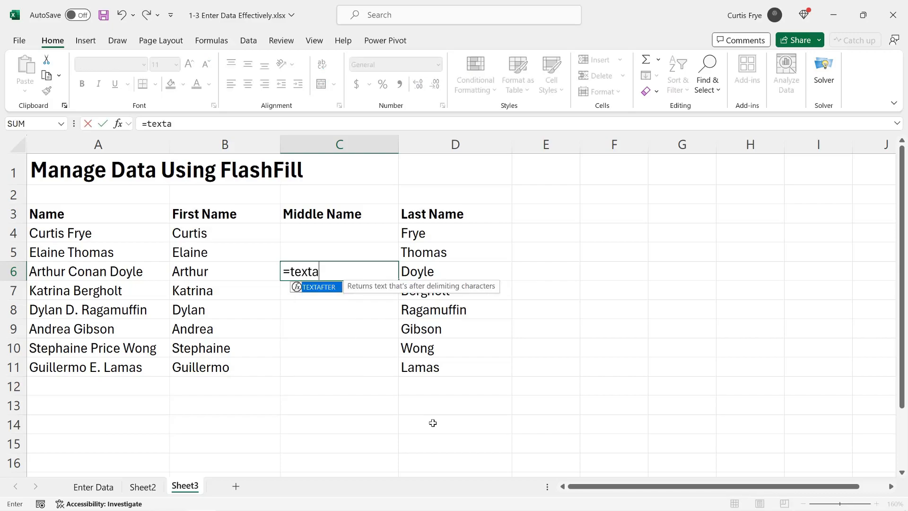
key(Tab)
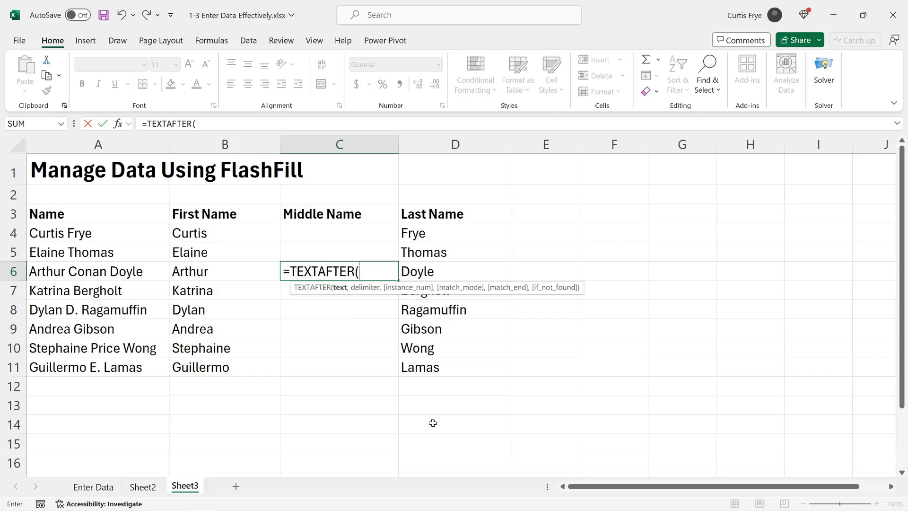
text(A6,)
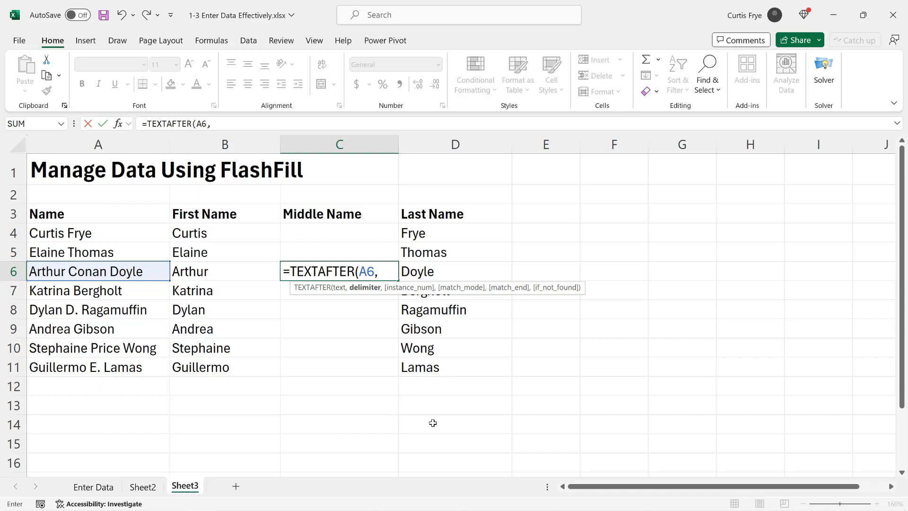
text(" "))
key(Return)
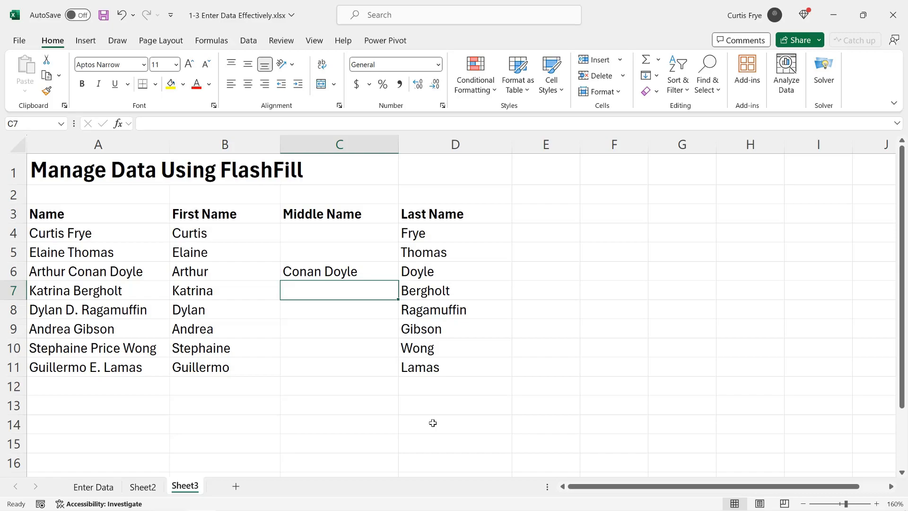
Wrap the C6 formula in TEXTBEFORE so it reads =TEXTBEFORE(TEXTAFTER(A6," "), " ").
click(326, 274)
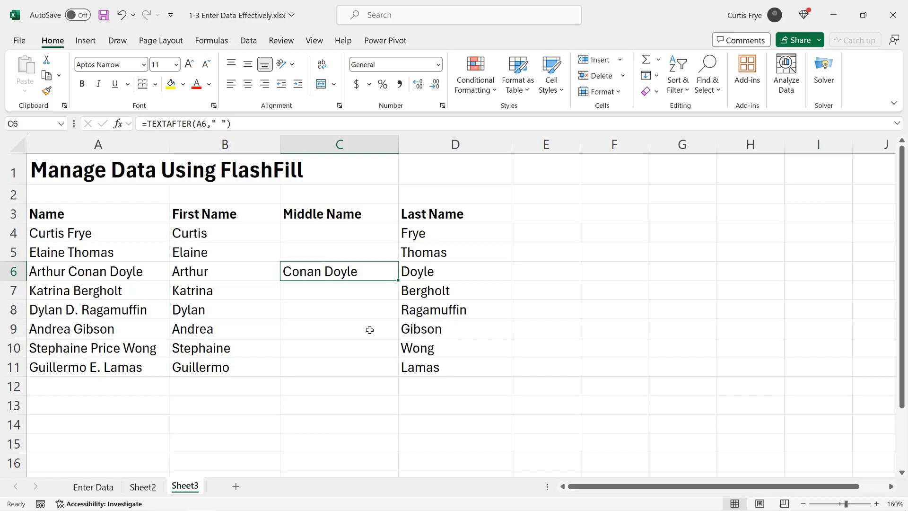
double_click(361, 269)
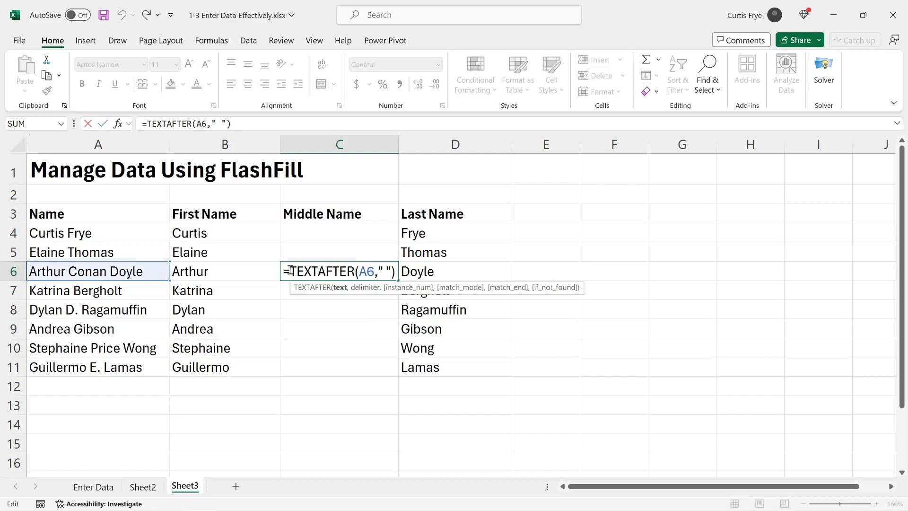
text(text)
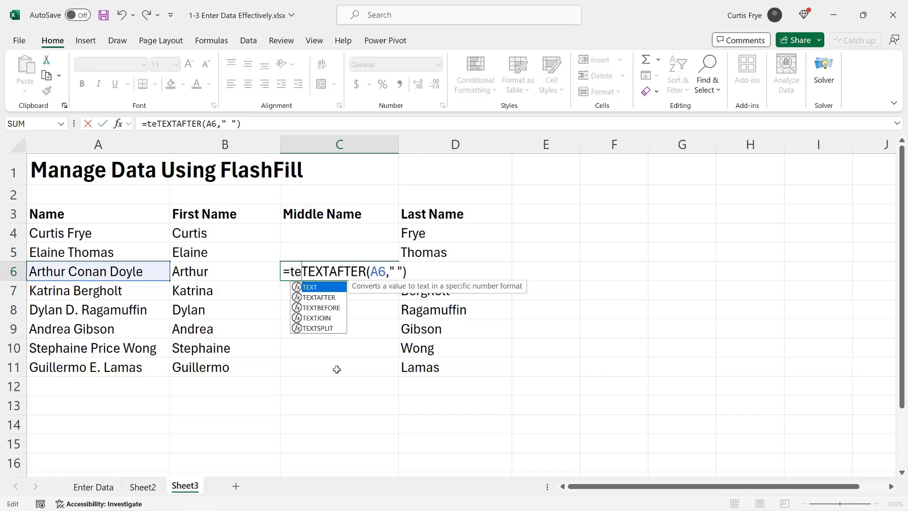
text(b)
key(Tab)
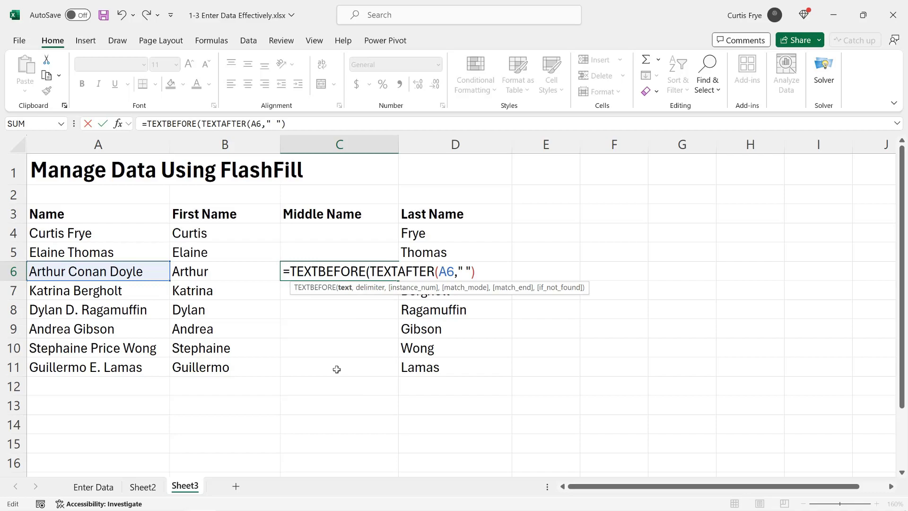
click(488, 273)
text(, ")
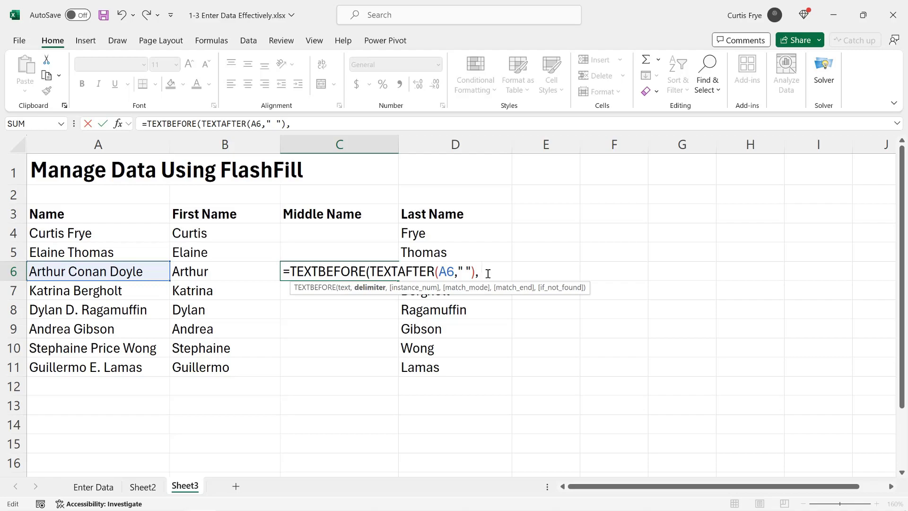
text("))
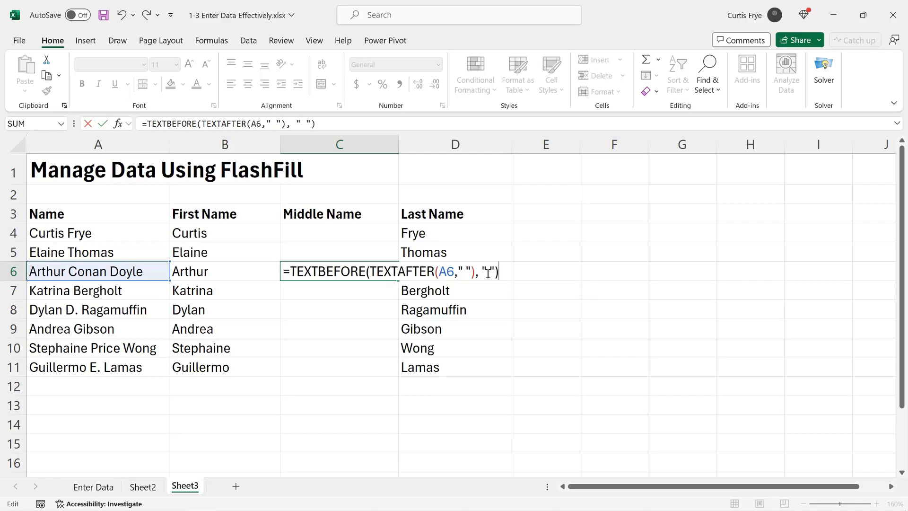
key(Return)
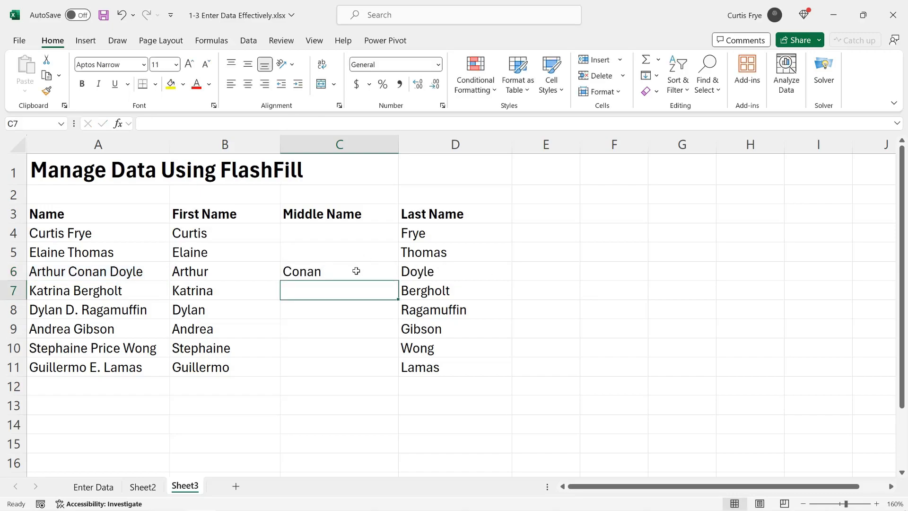
Copy the C6 formula up to C4 and down through C11, and inspect the copied formula in C4.
click(356, 271)
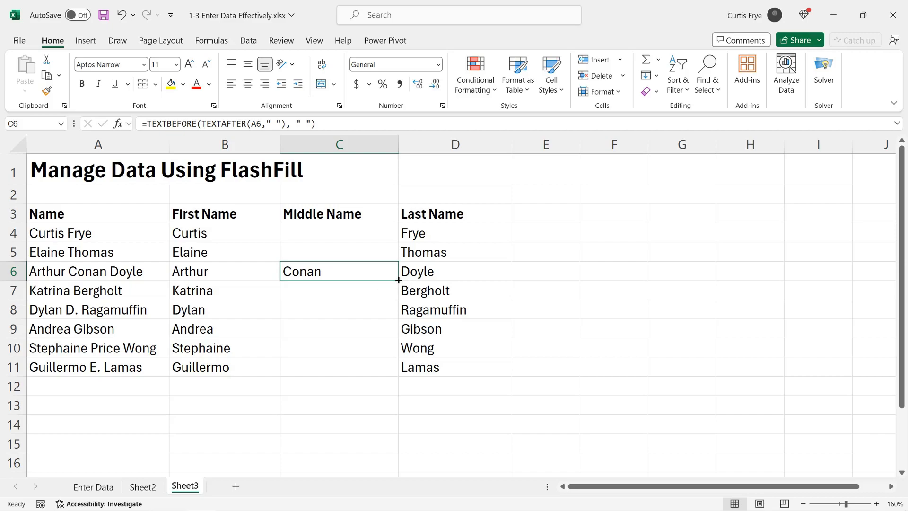
drag(391, 250, 389, 231)
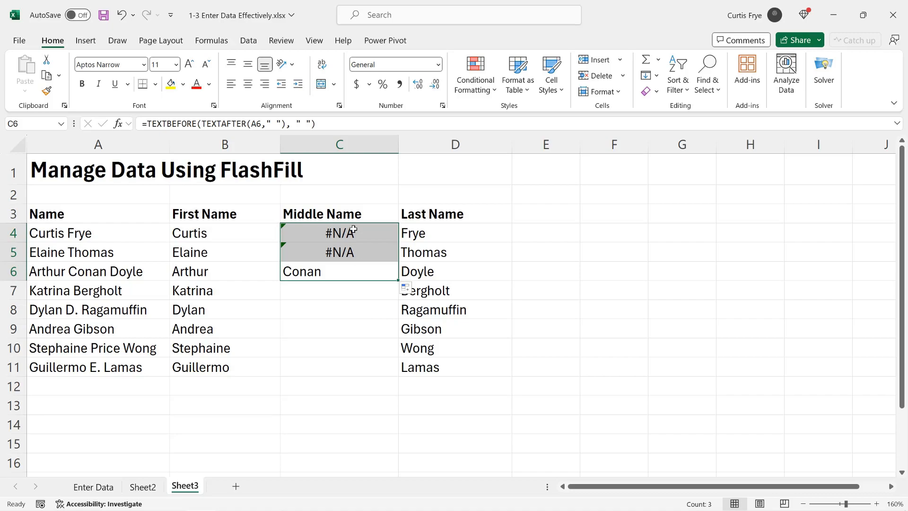
drag(398, 280, 398, 374)
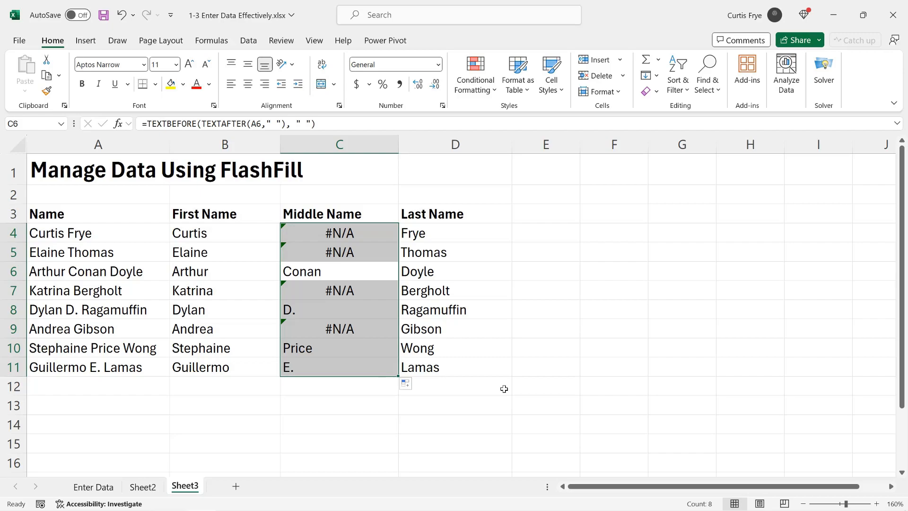
click(354, 233)
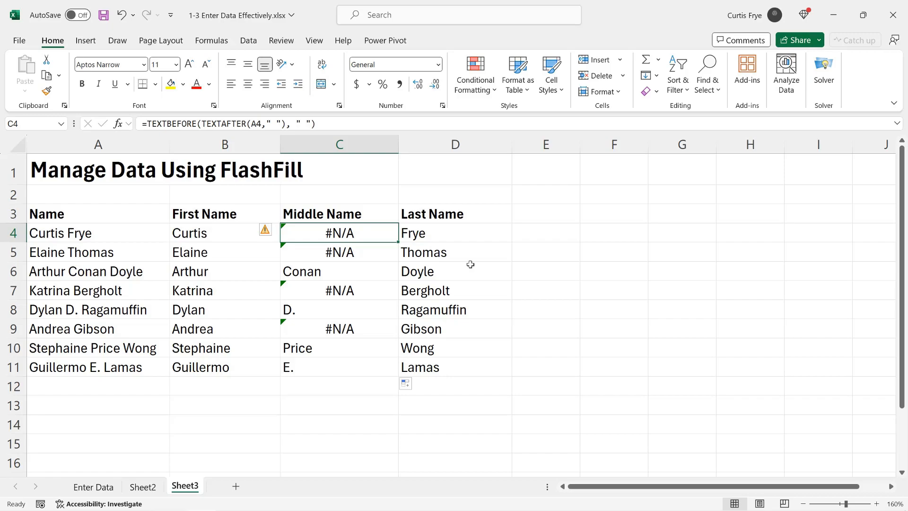
Wrap the C4 formula in IFERROR returning an empty string: =IFERROR(TEXTBEFORE(TEXTAFTER(A4," "), " "),"").
double_click(301, 236)
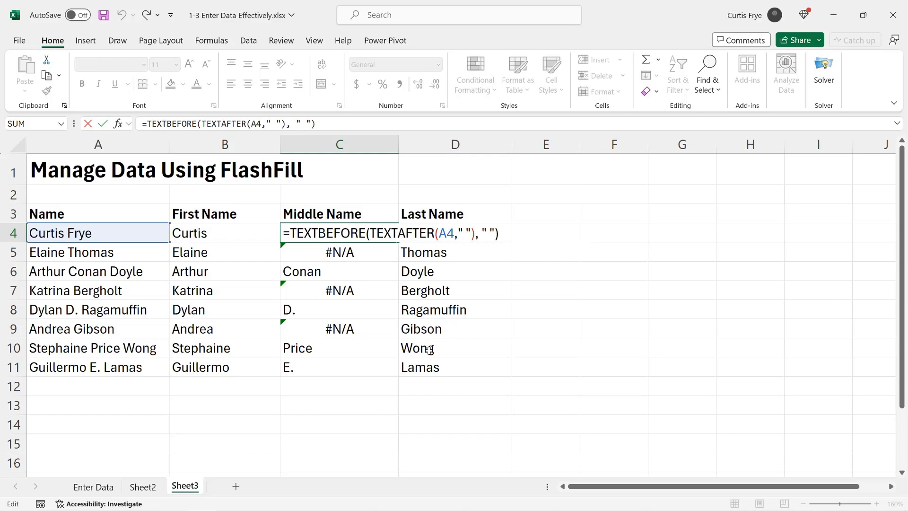
text(ifer)
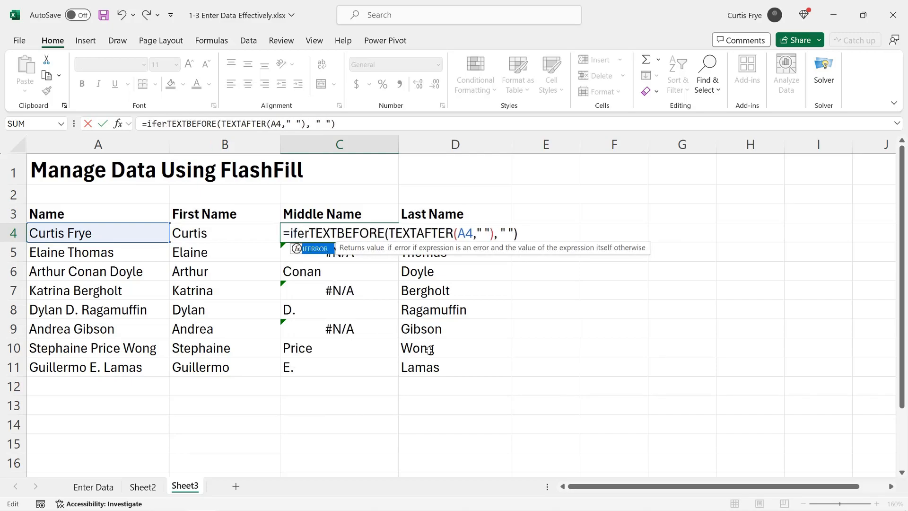
key(Tab)
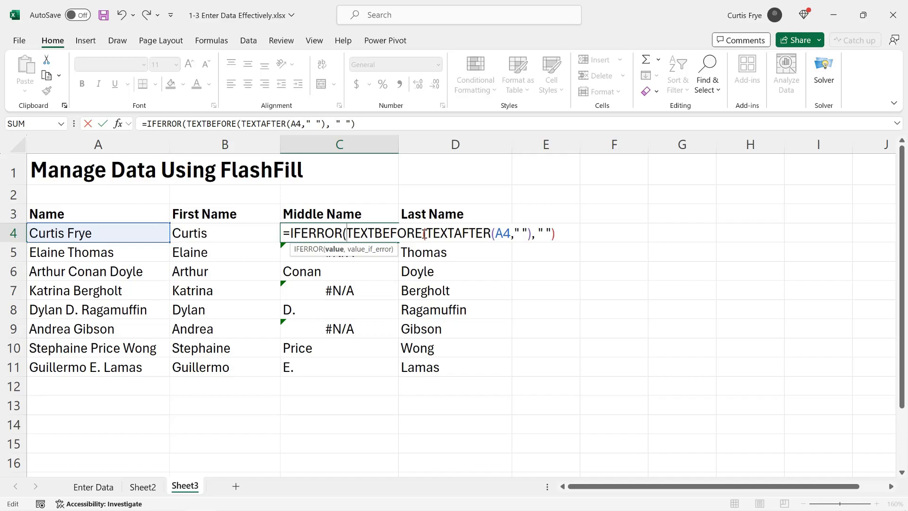
click(561, 232)
text(,"")
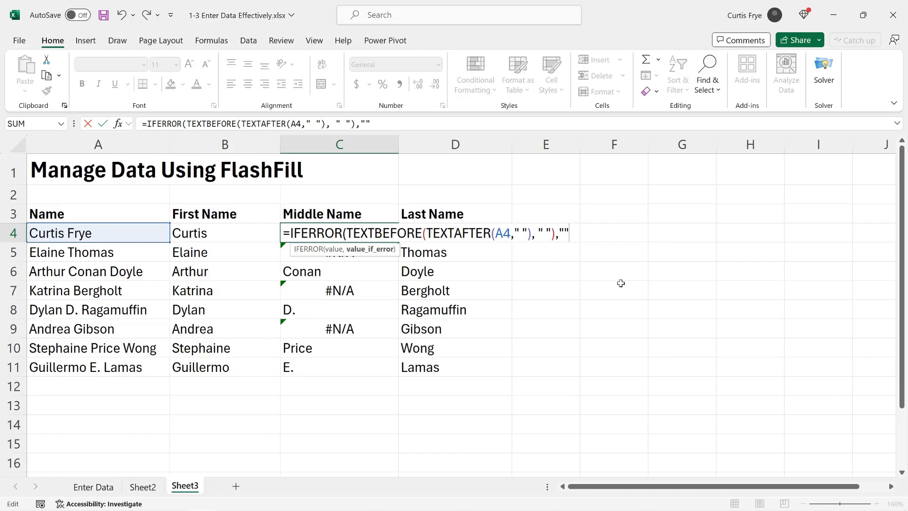
text())
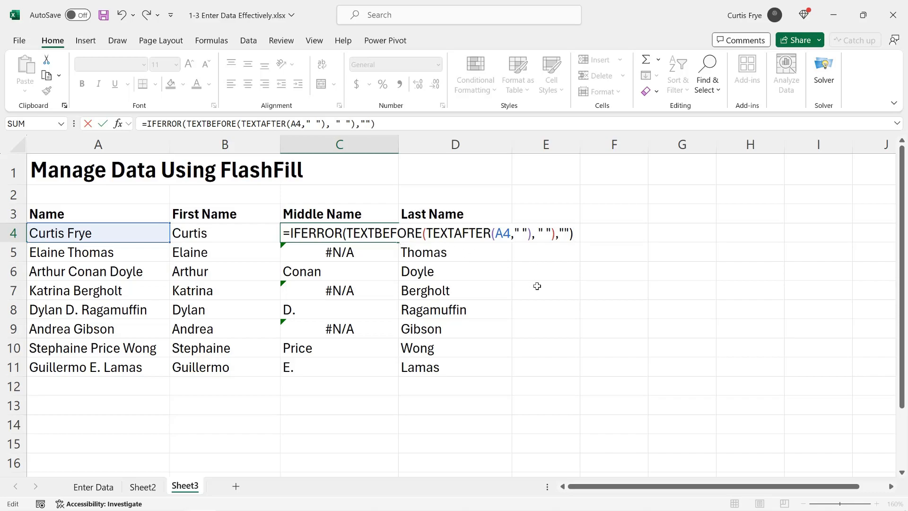
key(Return)
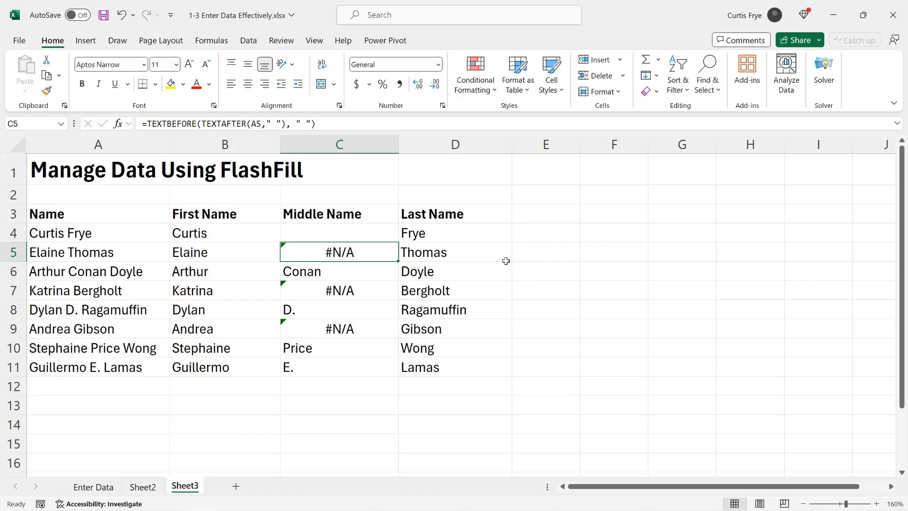
Fill the C4 formula down through C11, then inspect the copied formula in C8 and return to C4.
click(377, 235)
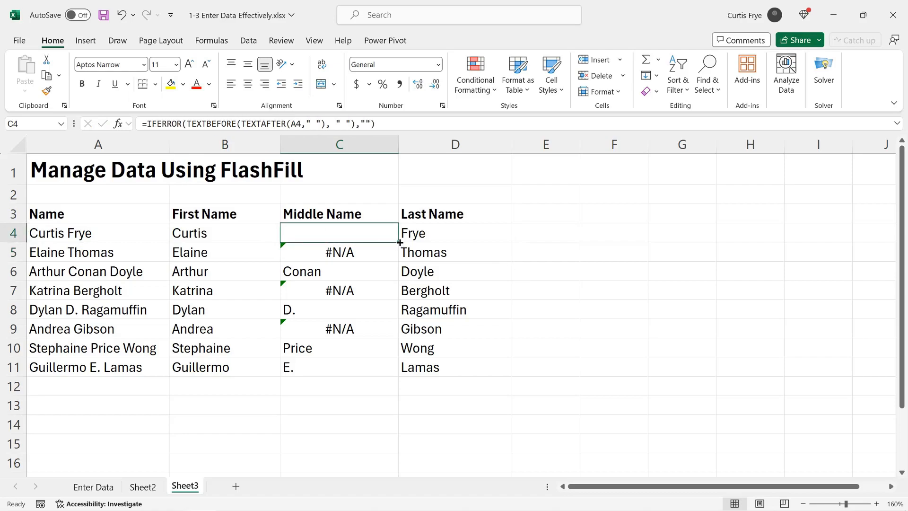
double_click(399, 242)
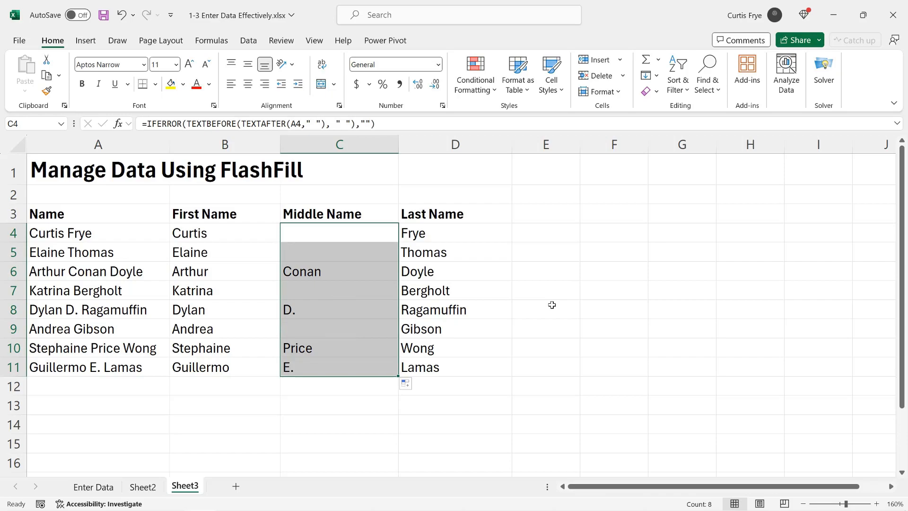
click(322, 308)
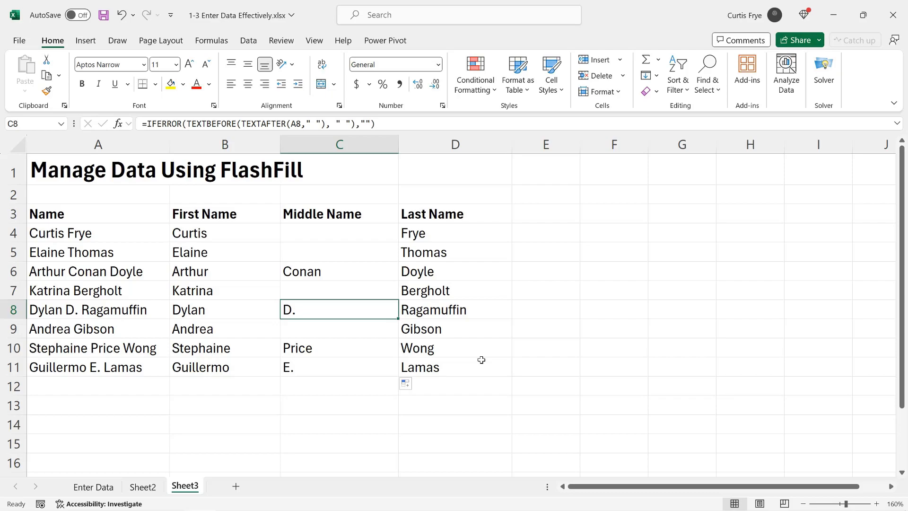
click(367, 236)
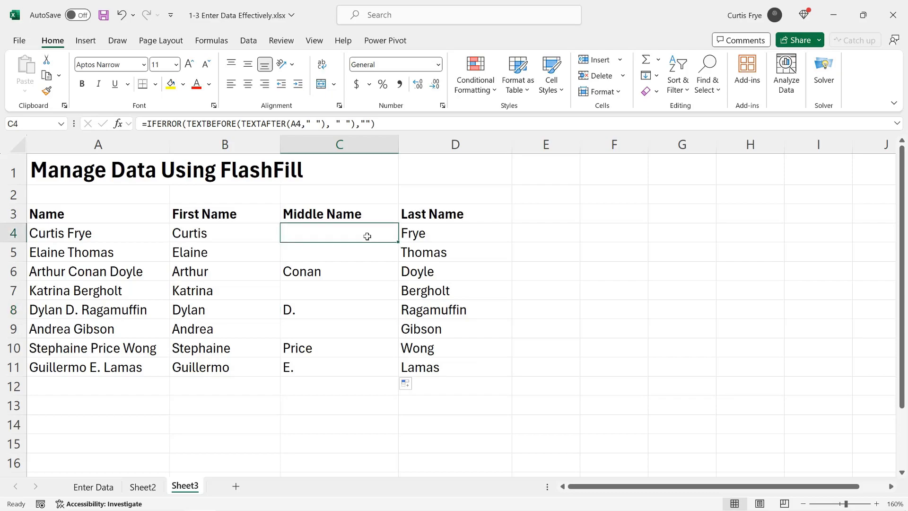
Wrap the C4 formula in SUBSTITUTE to strip periods: =SUBSTITUTE(IFERROR(TEXTBEFORE(TEXTAFTER(A4," "), " "),""),".","").
double_click(367, 236)
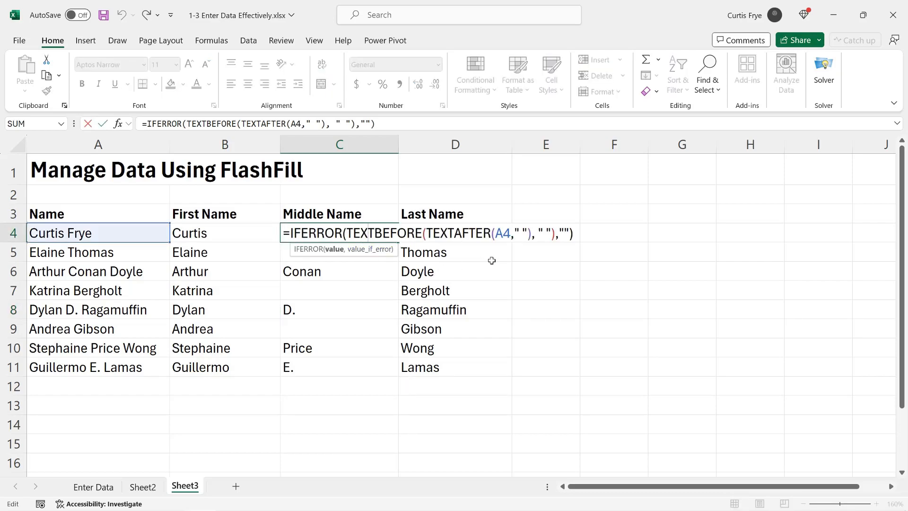
key(Left)
key(Left)
key(Left)
key(Left)
key(Left)
key(Left)
key(Left)
key(Left)
key(Left)
key(Left)
key(Left)
text(subs)
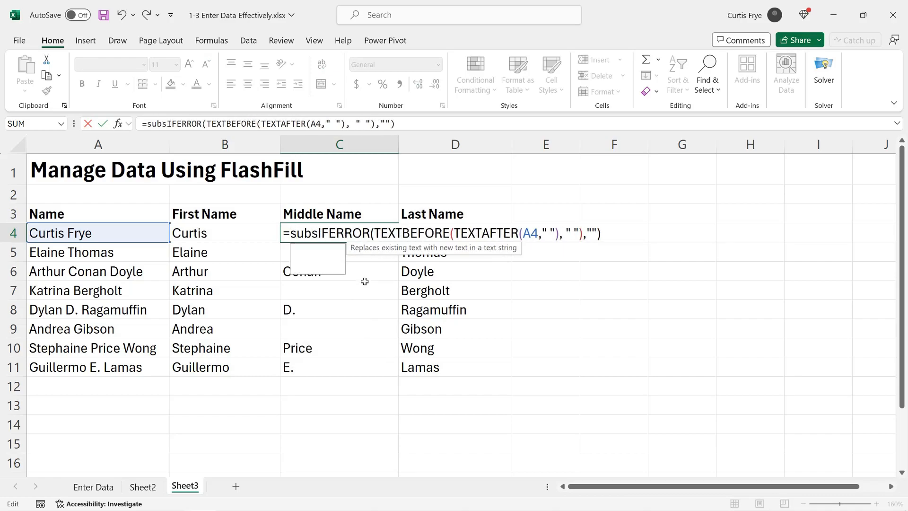
key(Tab)
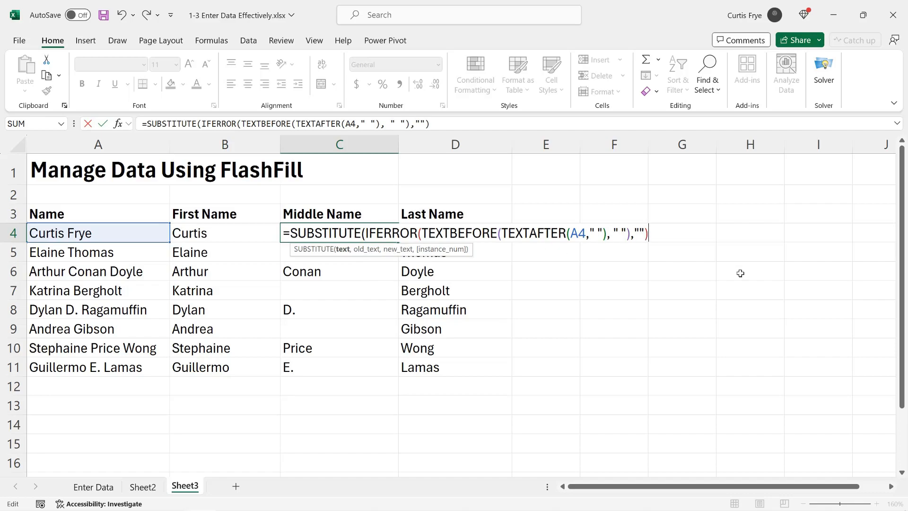
text(,")
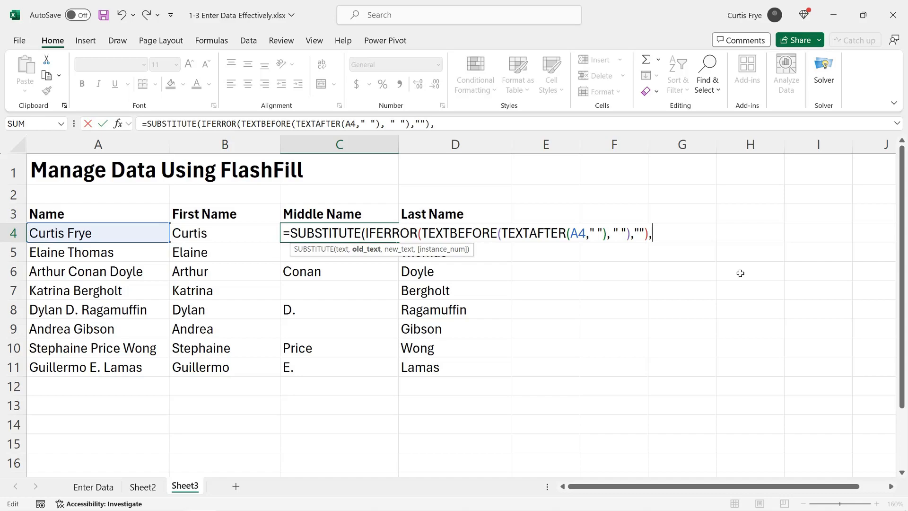
text(.",""))
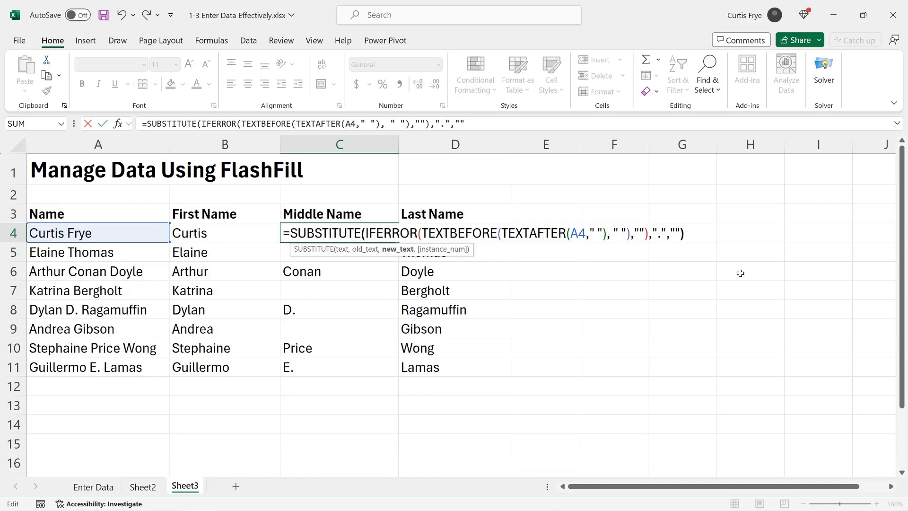
key(Return)
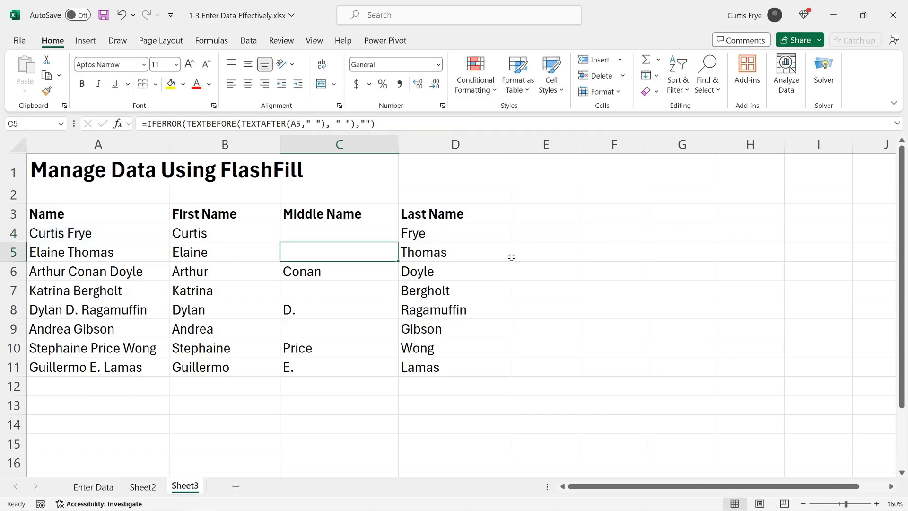
Fill the updated C4 formula down through C11 and jump to the last entry in C11.
click(372, 233)
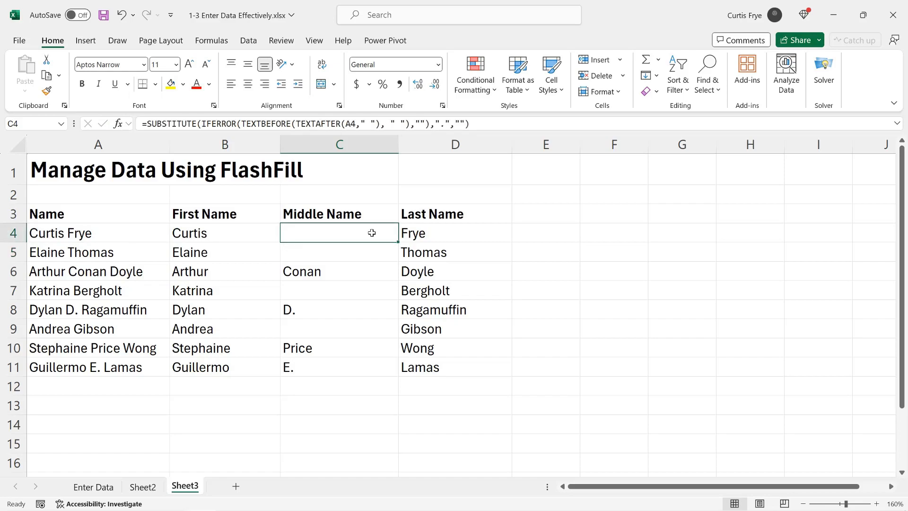
double_click(400, 244)
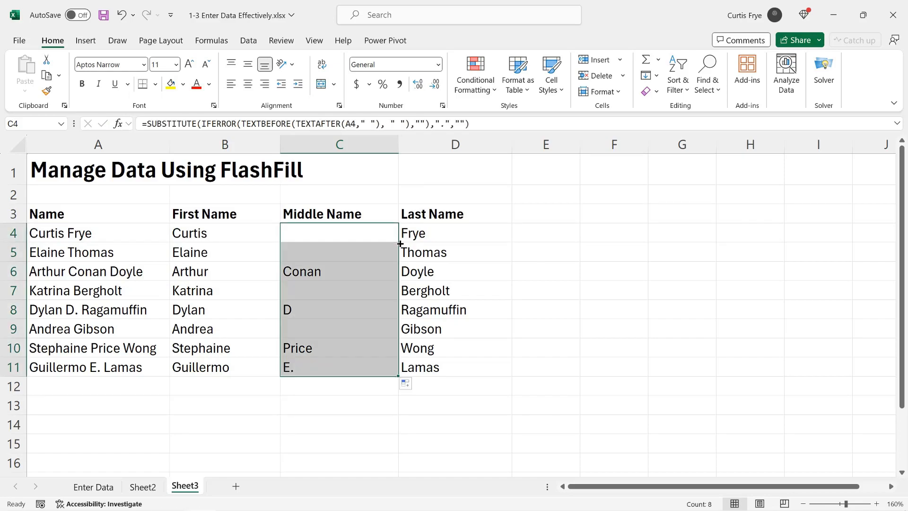
key(ctrl+Down)
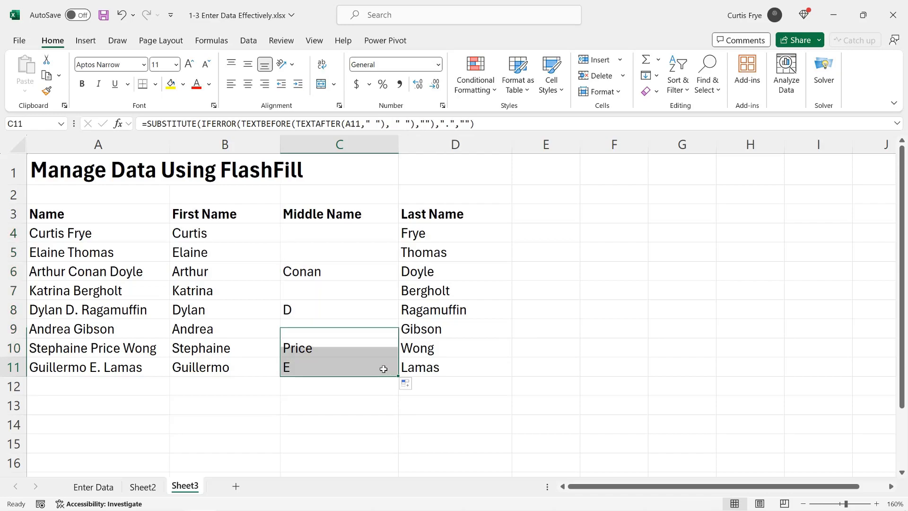